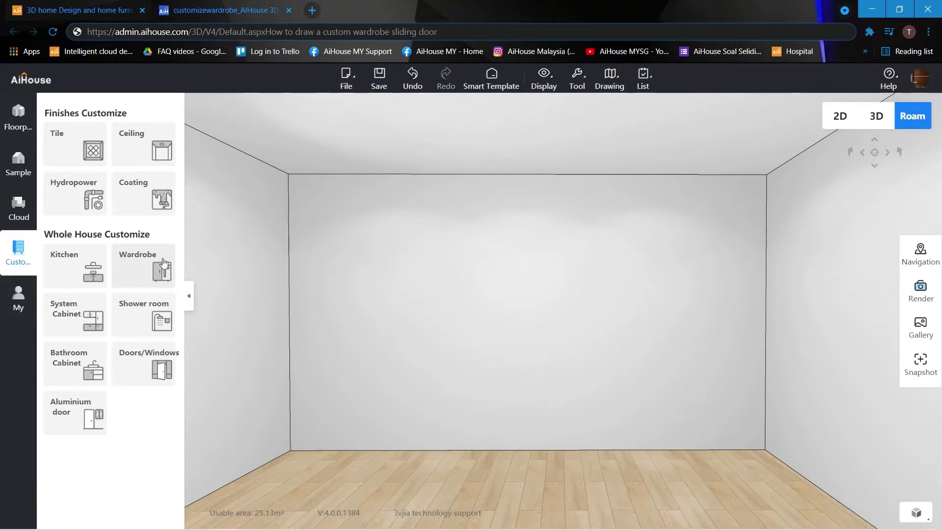
Step: Open the Wardrobe custom design library with its sliding-door cabinet frames
click(131, 275)
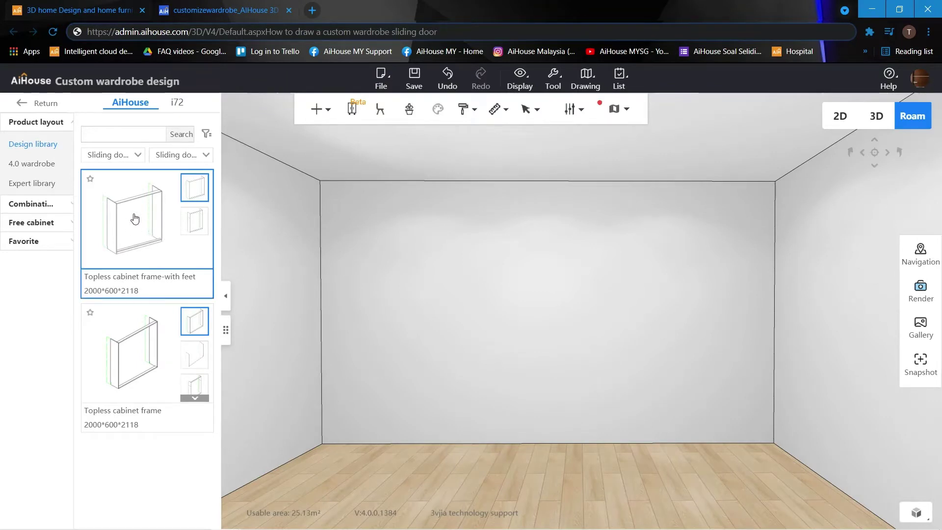
Step: Place the topless cabinet frame with feet and resize it to 3000 wide by 2400 high
click(552, 313)
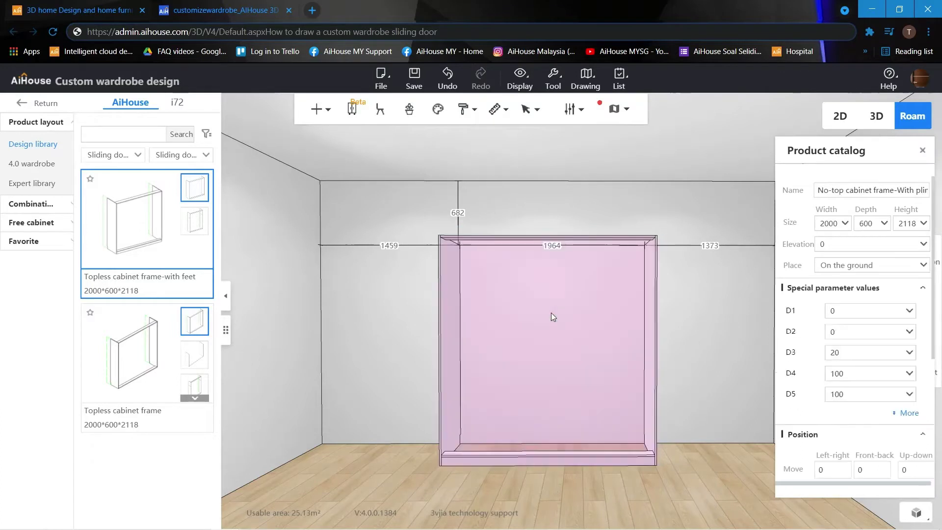
click(834, 224)
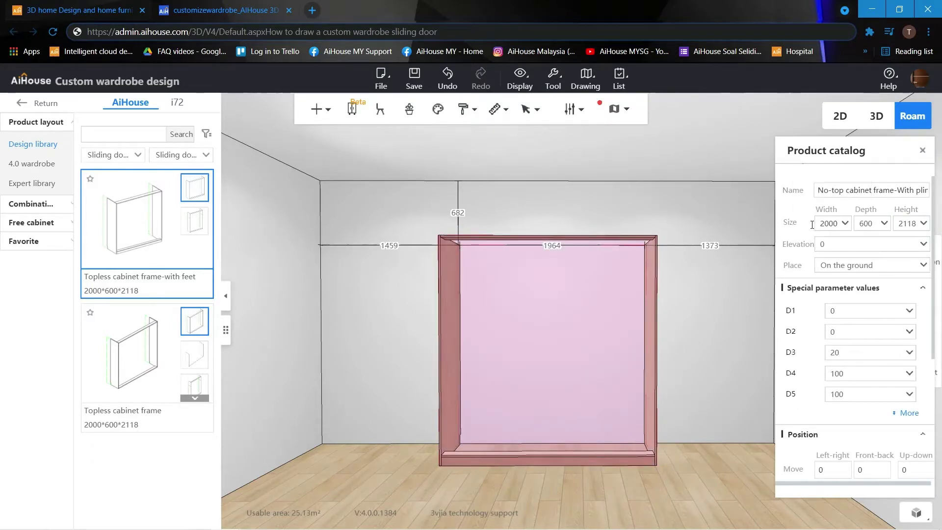
double_click(828, 223)
text(30)
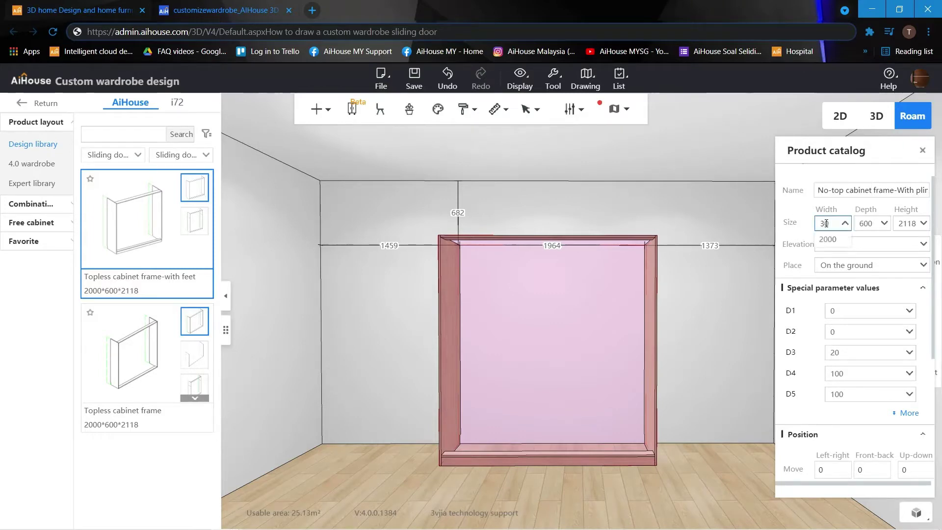
key(Tab)
key(Tab)
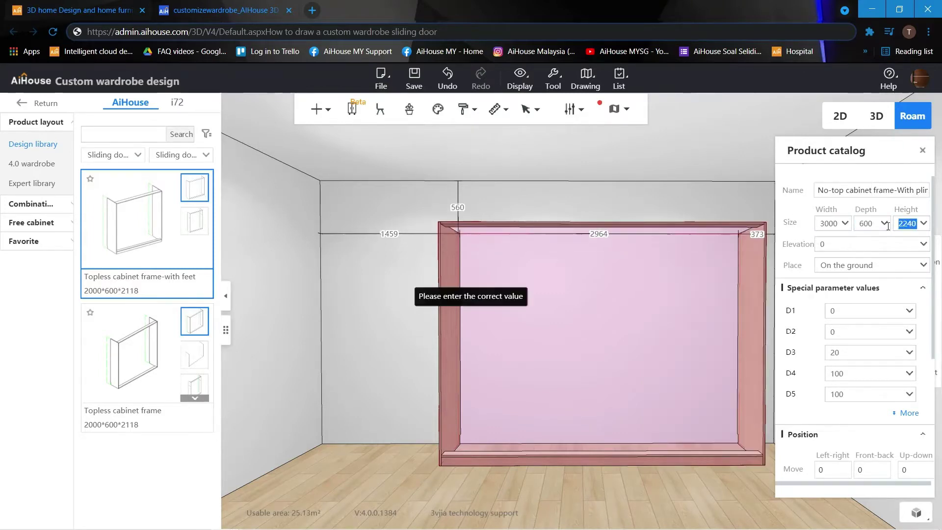
text(2400)
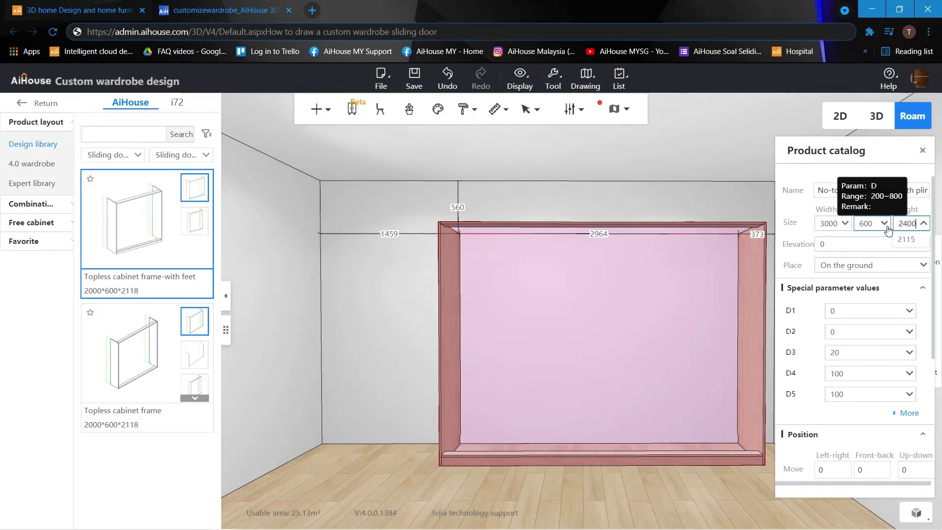
key(Return)
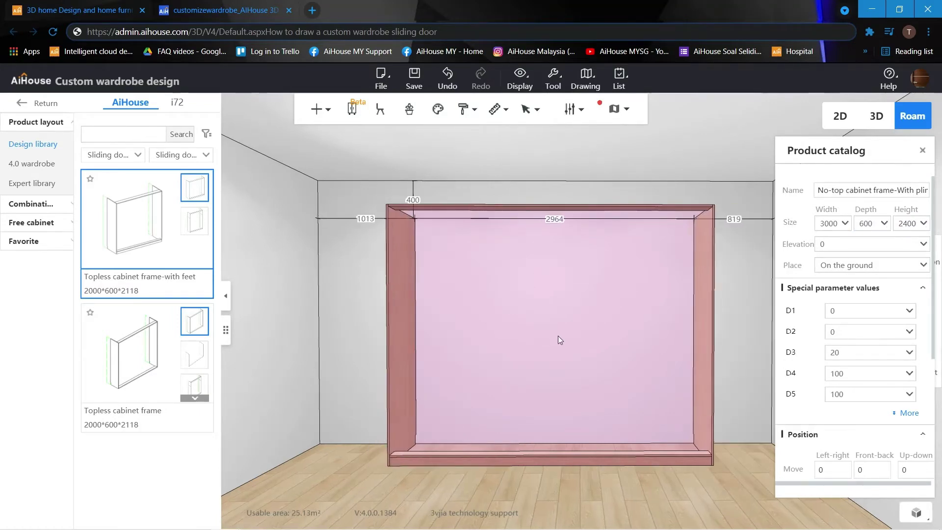
Step: Generate a pair of General style sliding doors to fill the cabinet frame
right_click(411, 336)
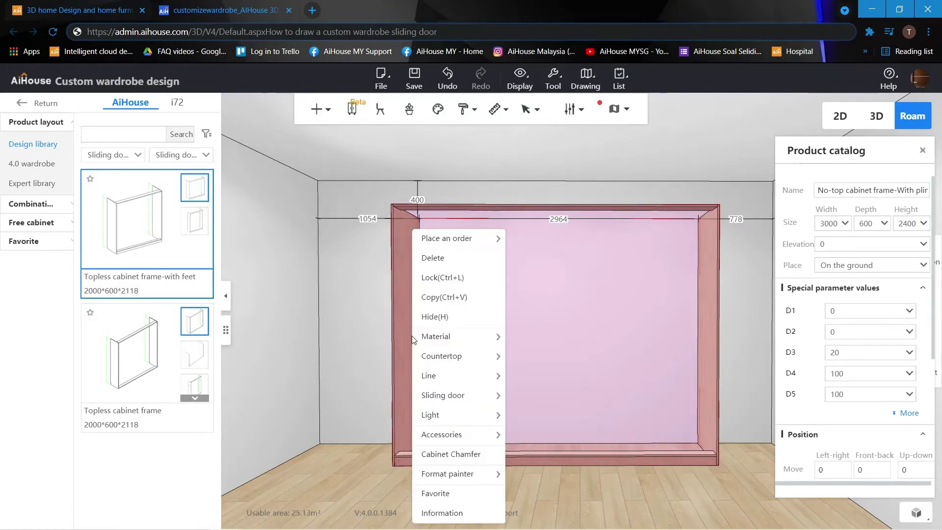
mouse_move(493, 397)
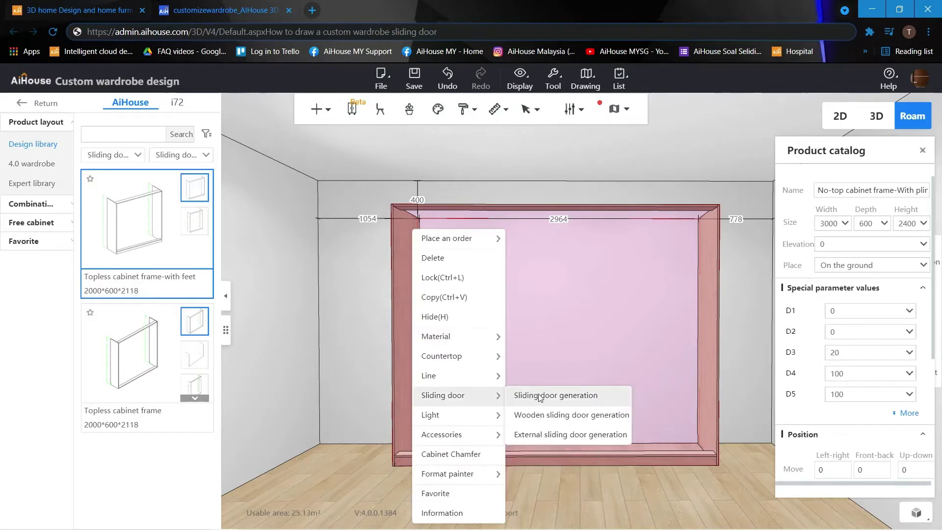
click(581, 402)
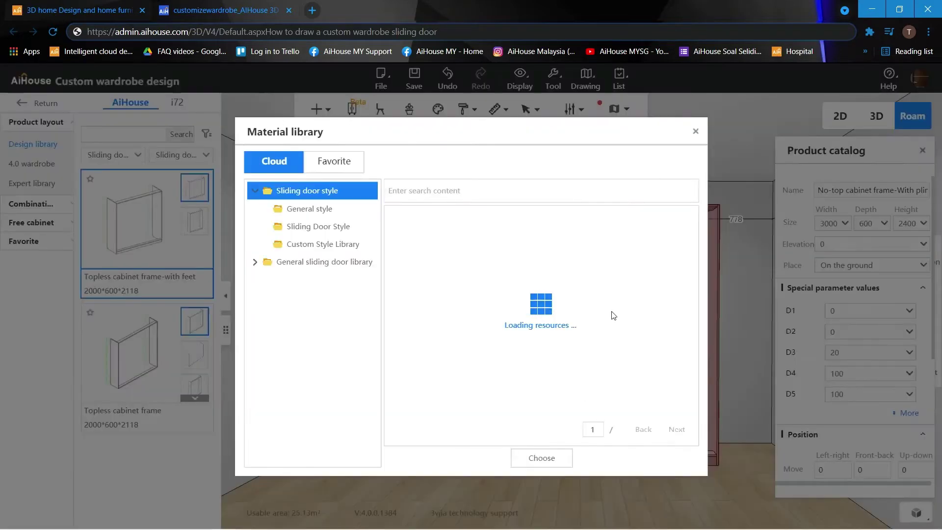
click(323, 208)
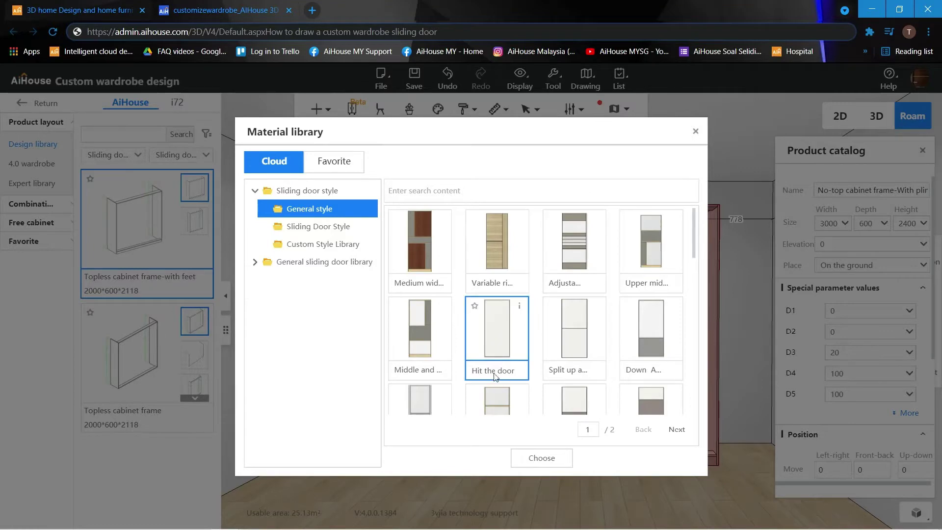
click(540, 461)
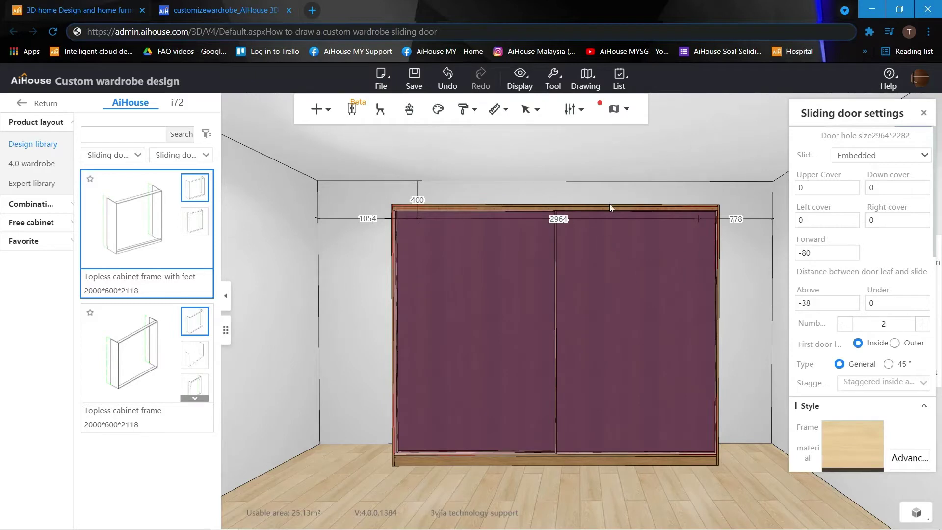
Step: Increase the sliding door count to three, then select the left door leaf
click(599, 265)
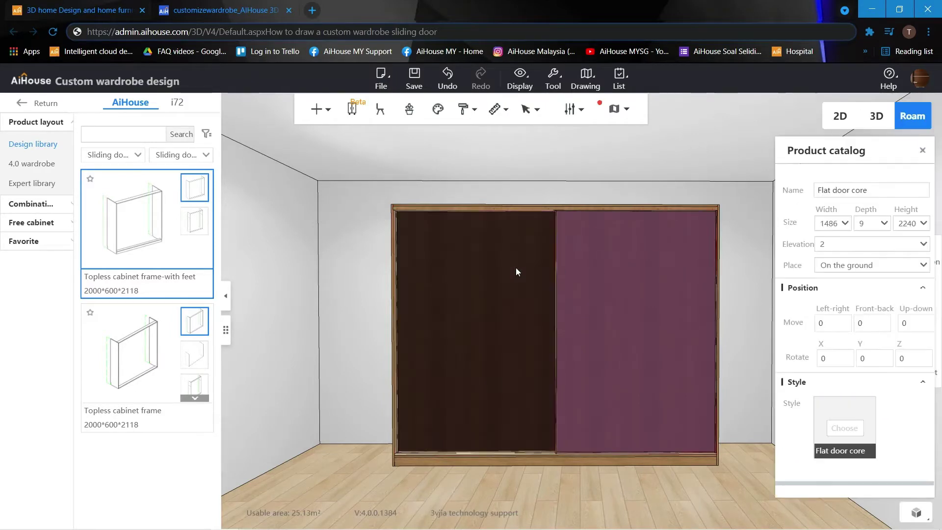
click(516, 267)
click(533, 208)
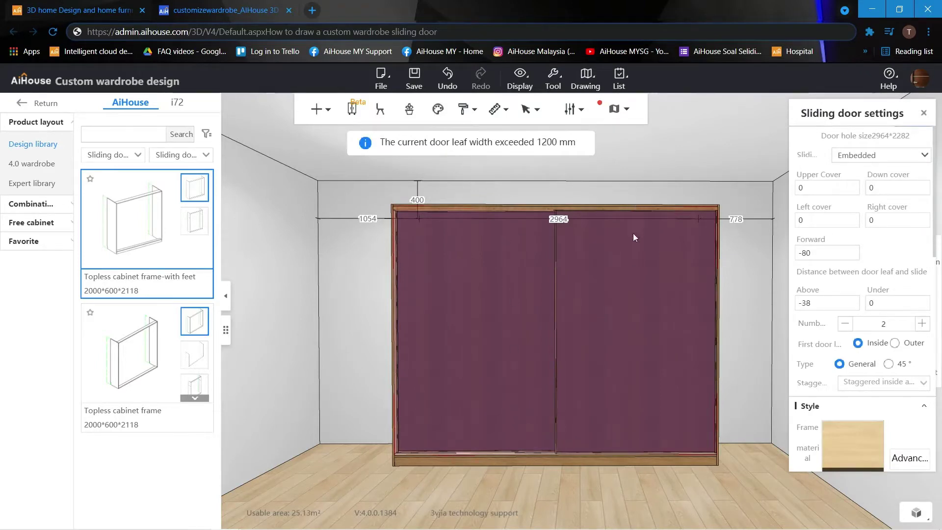
click(923, 327)
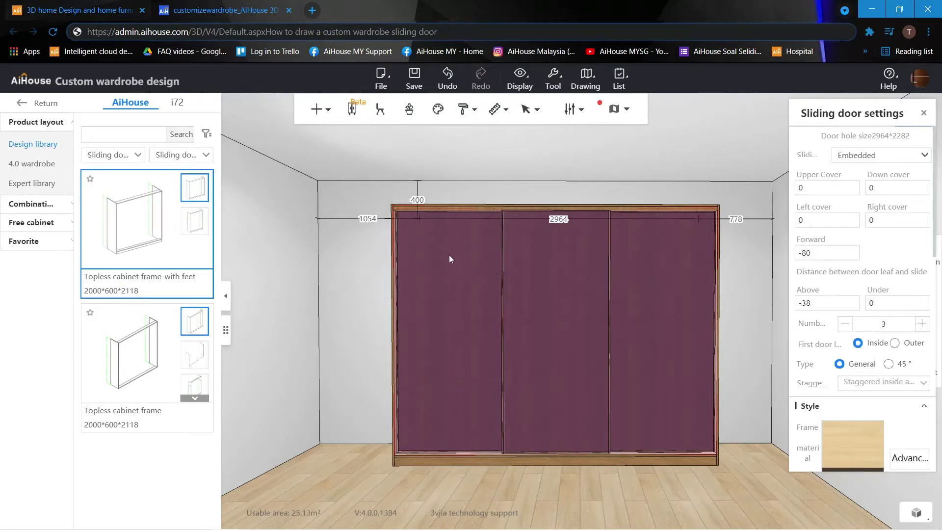
click(472, 233)
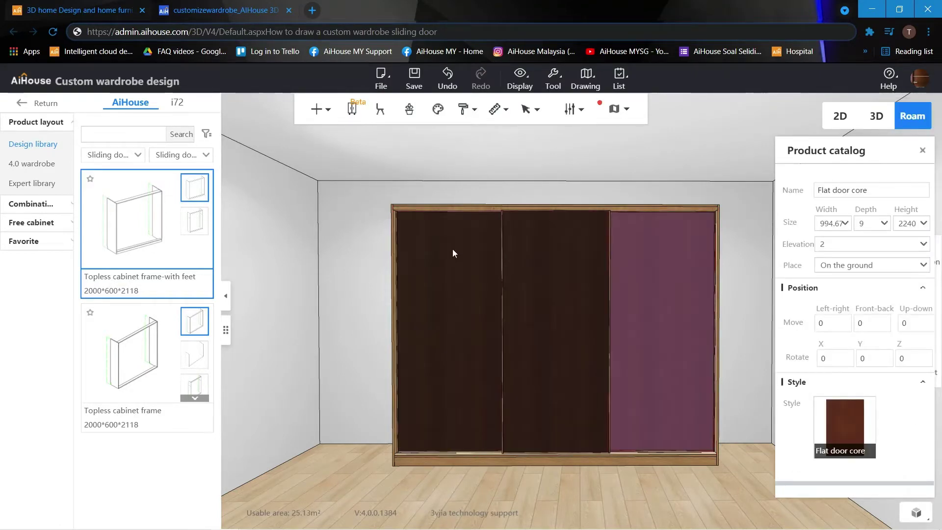
click(453, 248)
Step: Open the left door's core board in Panel point editing and show the Drill Hole shapes
key(b)
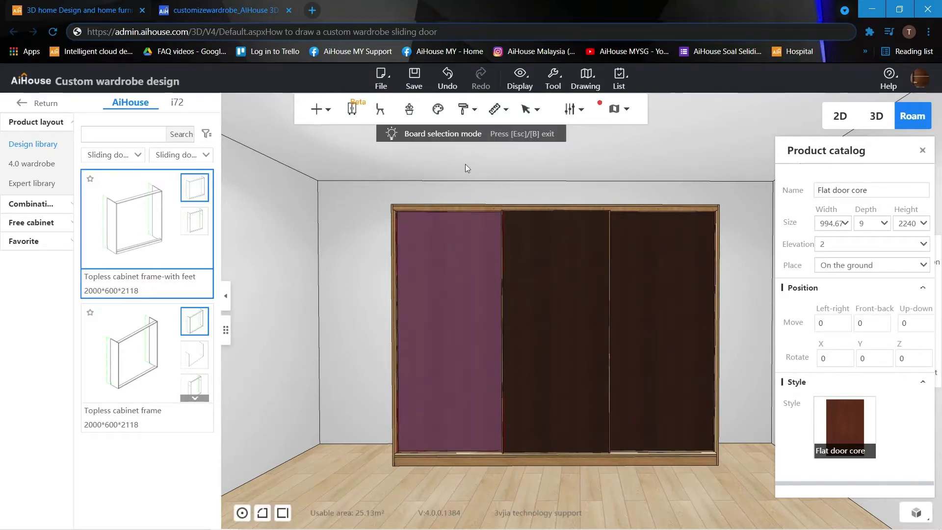
right_click(443, 278)
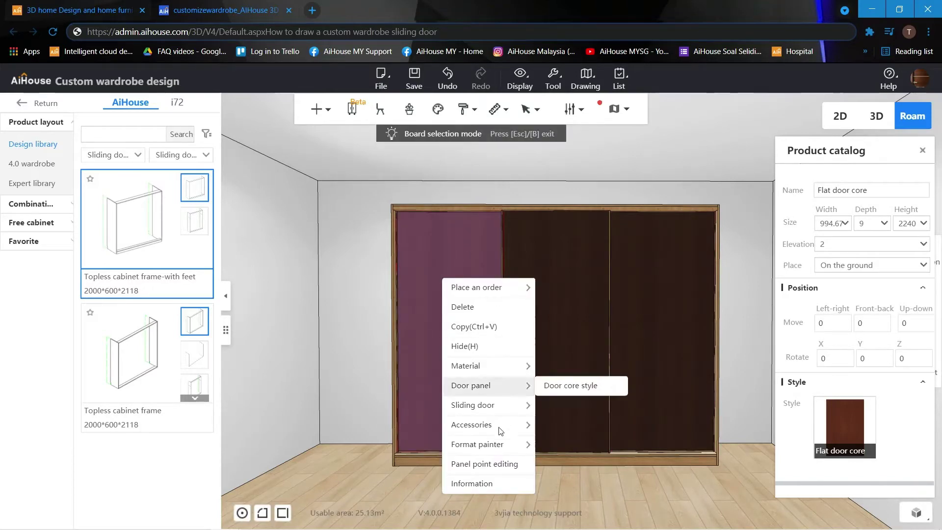
click(499, 466)
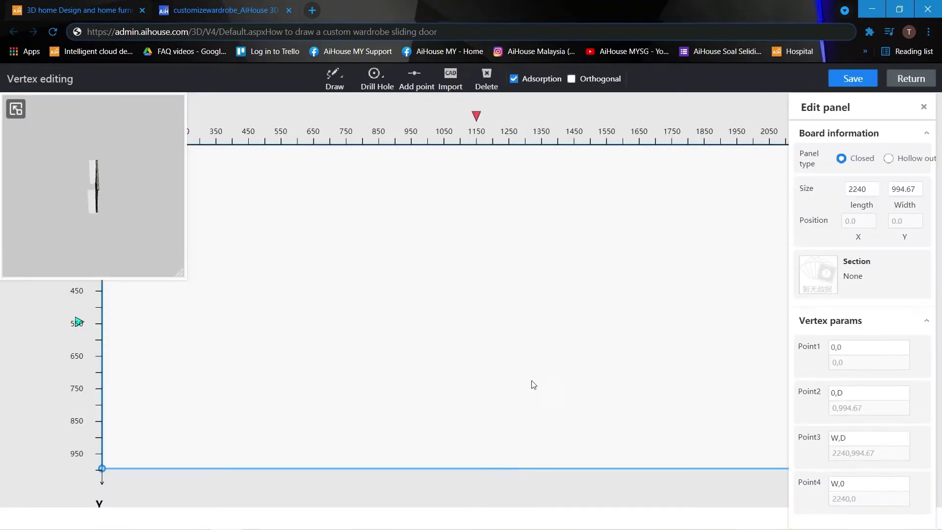
scroll(519, 354, down, 1)
click(376, 76)
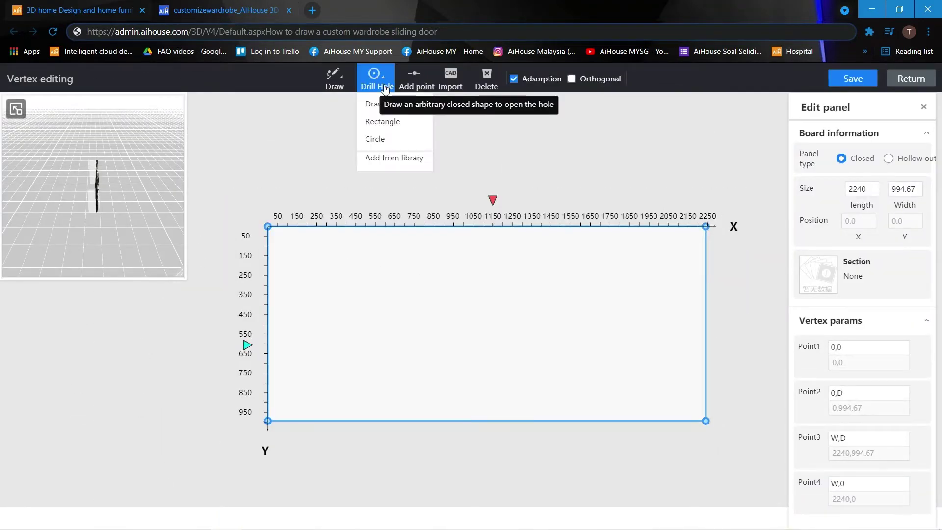
Step: Drill a wide rectangular hole across the top of the left door panel
click(383, 123)
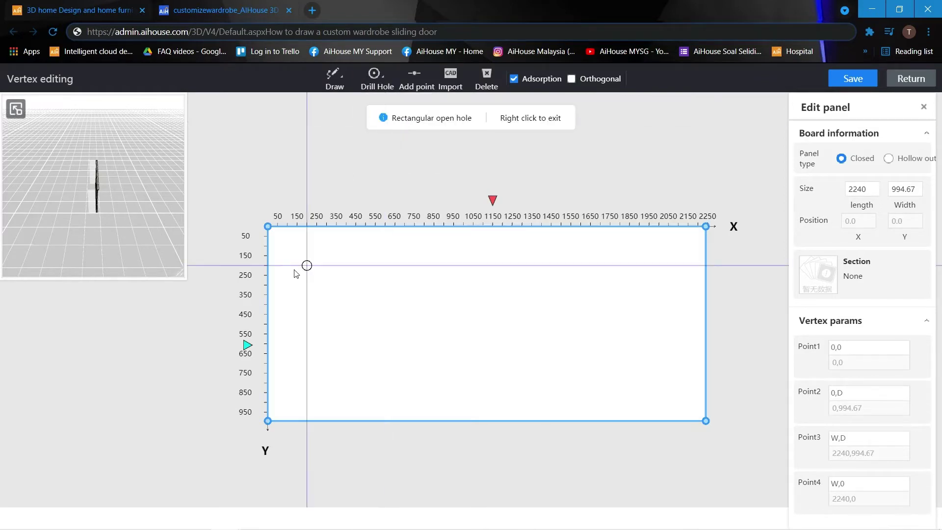
click(277, 237)
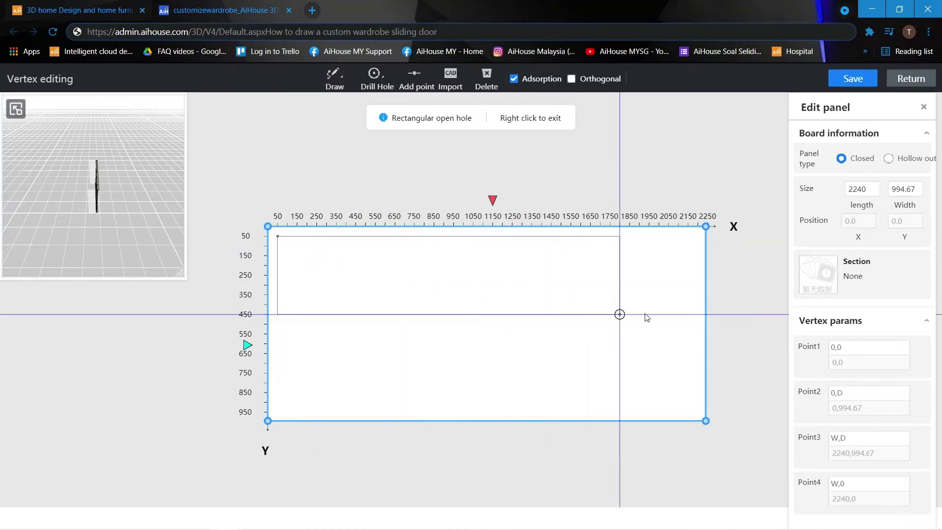
click(698, 315)
drag(136, 223, 64, 132)
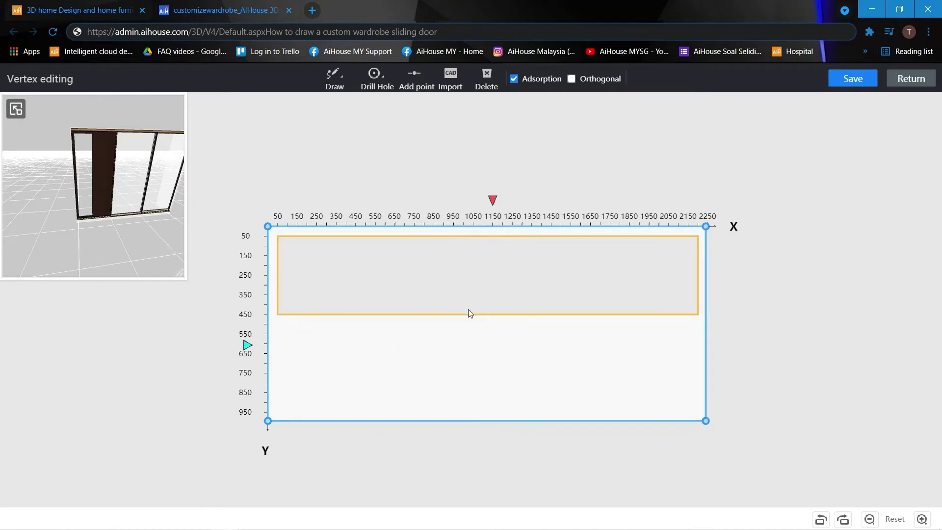
click(368, 88)
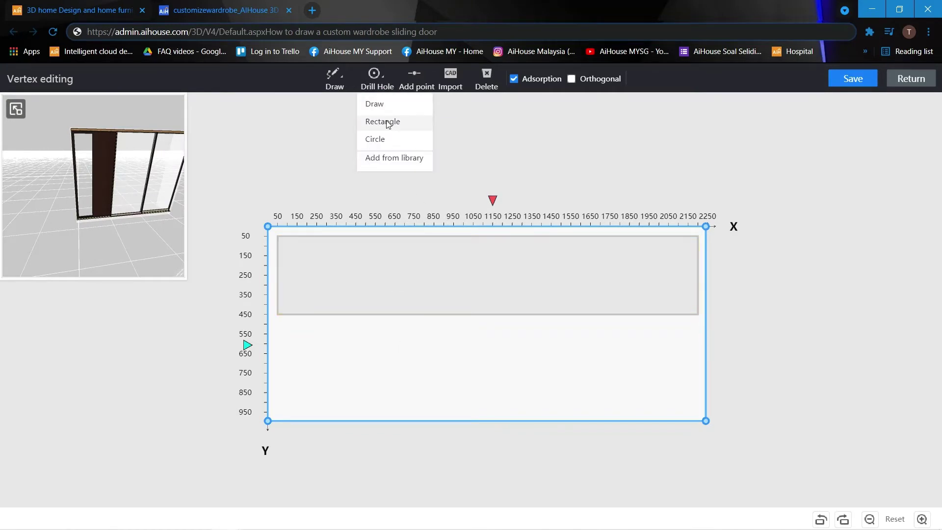
Step: Draw a second rectangular hole below the first and set its length to 683
click(388, 125)
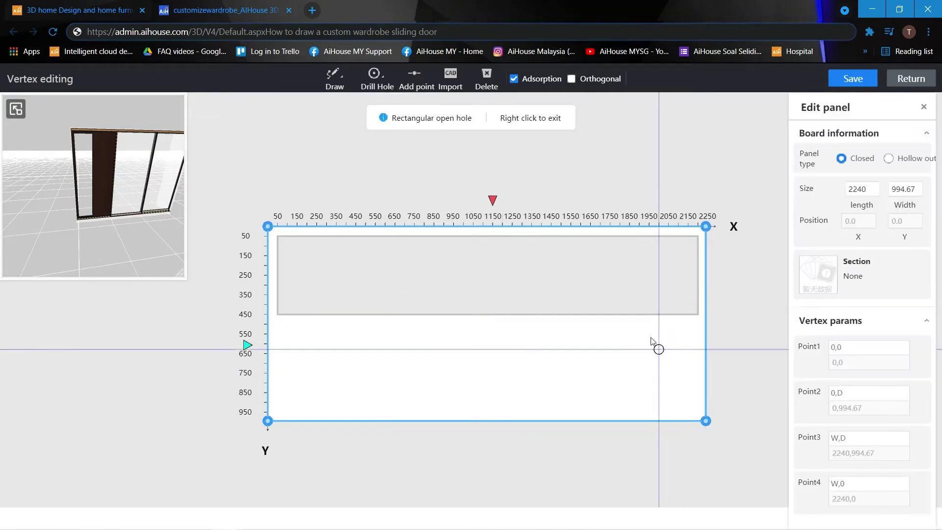
click(698, 324)
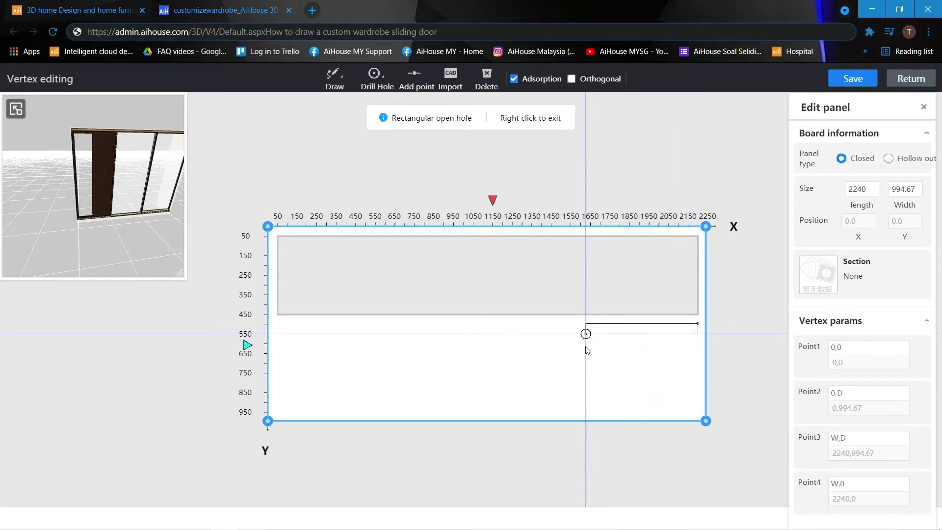
click(580, 412)
click(659, 349)
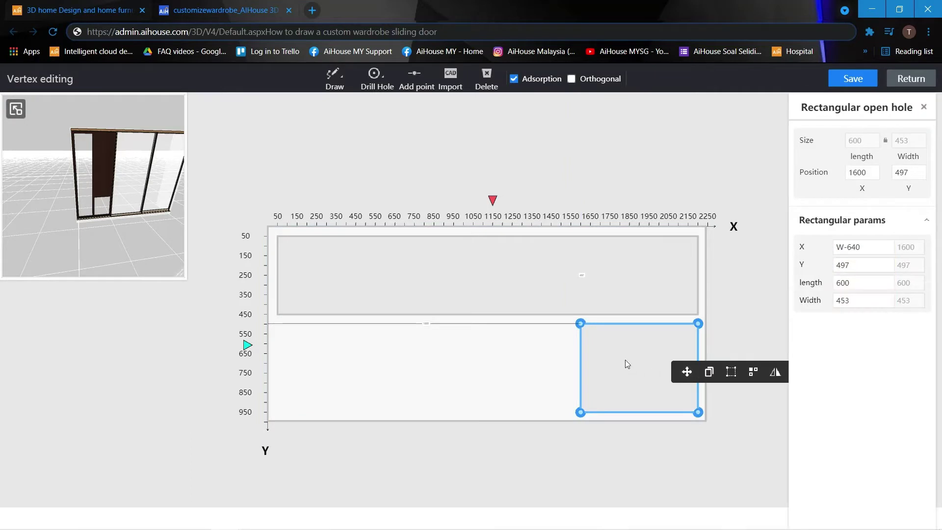
drag(853, 283, 821, 284)
text(683)
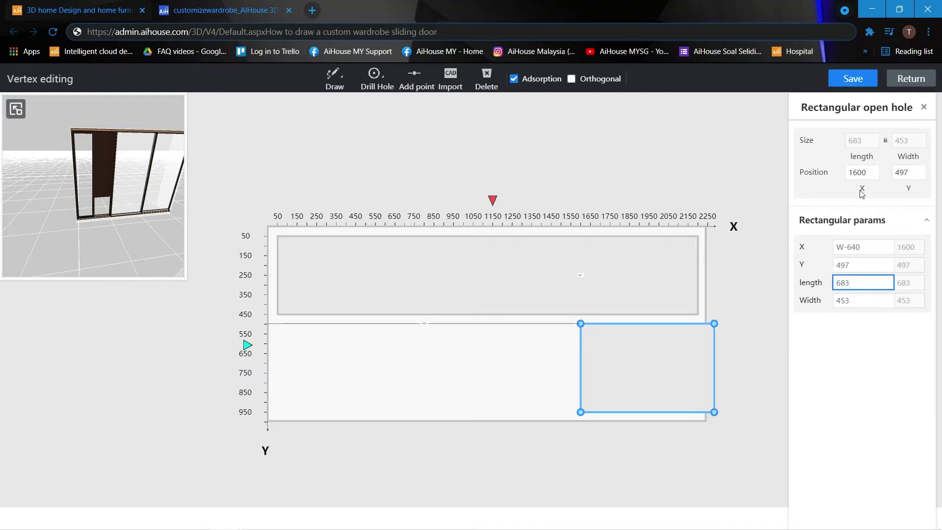
Step: Position the lower 683 × 453 hole at X 1517, Y 500
drag(868, 175, 828, 171)
text(1500)
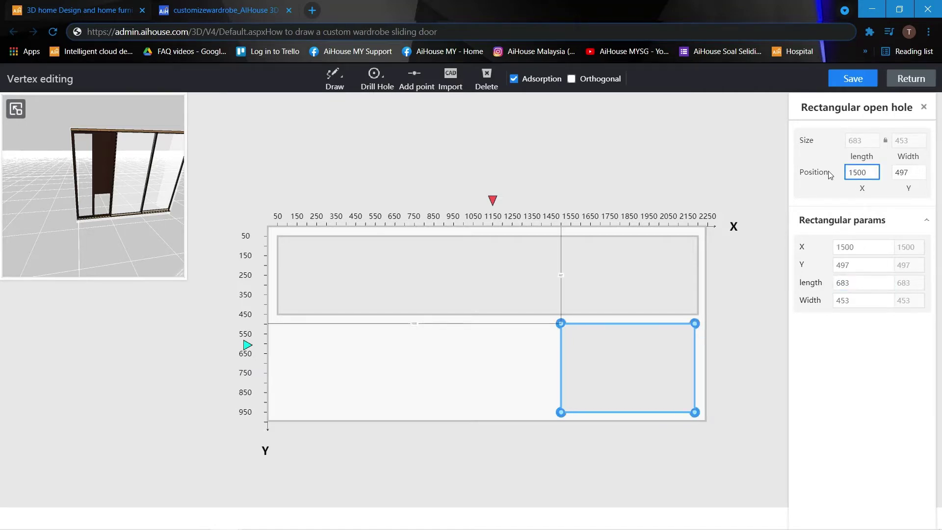
key(Tab)
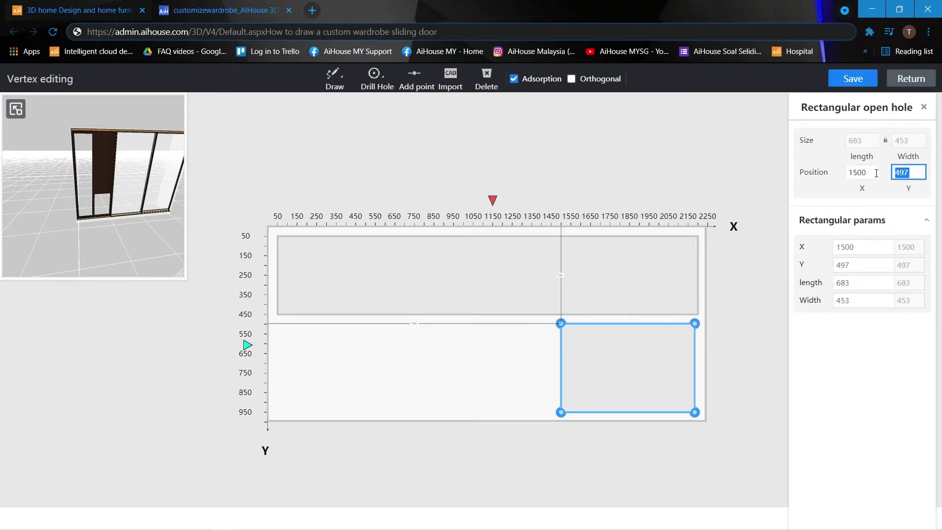
text(500)
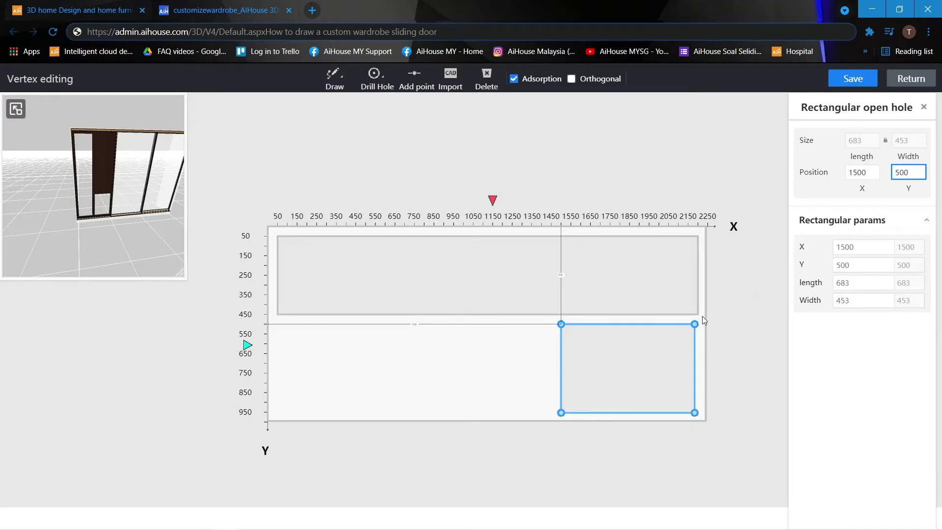
click(655, 282)
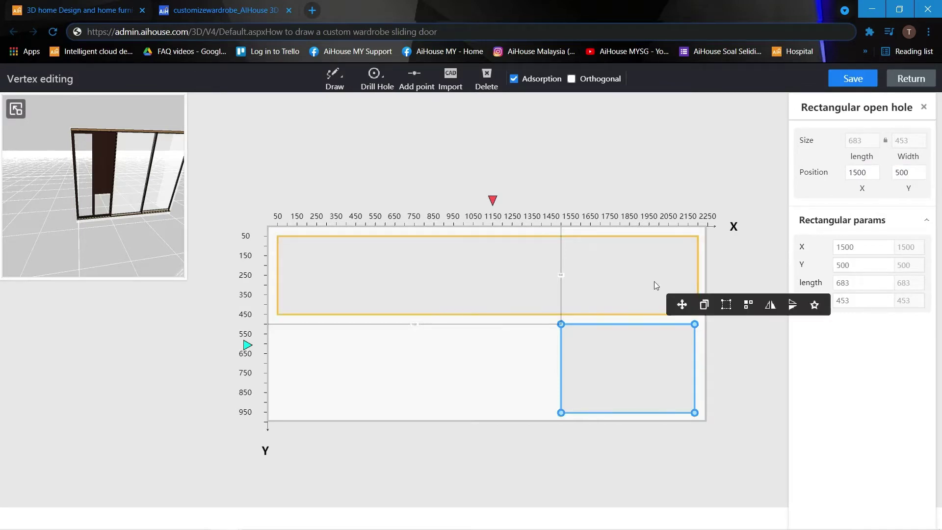
click(649, 352)
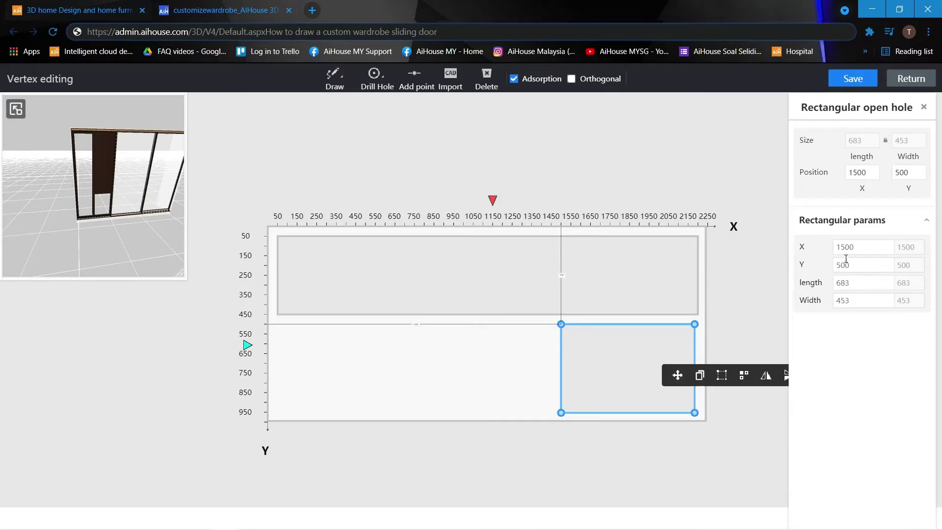
double_click(865, 248)
text(1517)
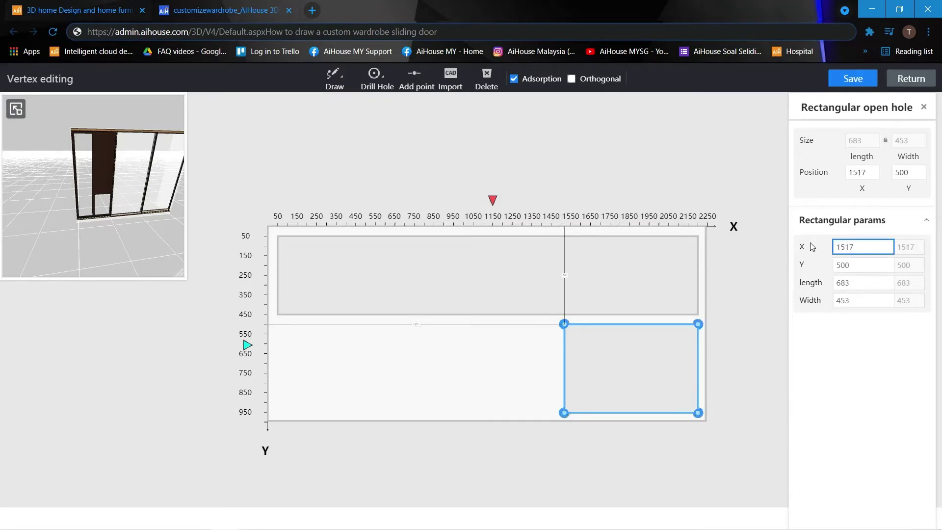
click(640, 355)
drag(160, 216, 136, 208)
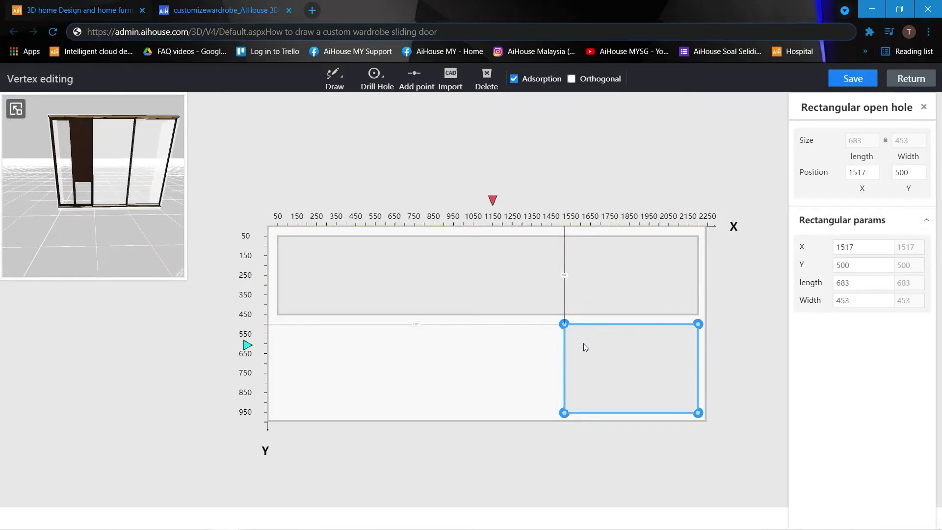
click(623, 314)
click(612, 360)
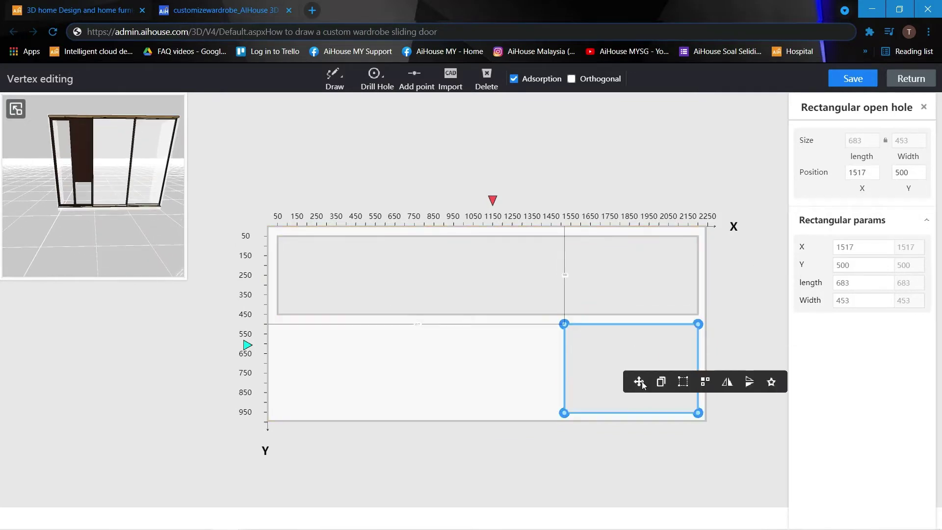
Step: Array the lower opening into 3 horizontal copies at -50 interval, then save the panel
click(705, 382)
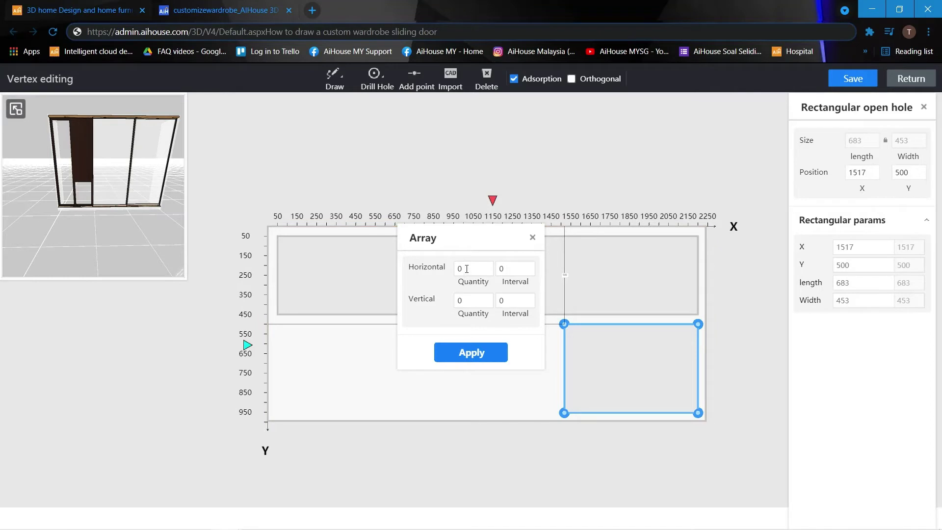
drag(468, 271, 458, 275)
text(3)
key(Tab)
text(-50)
click(493, 360)
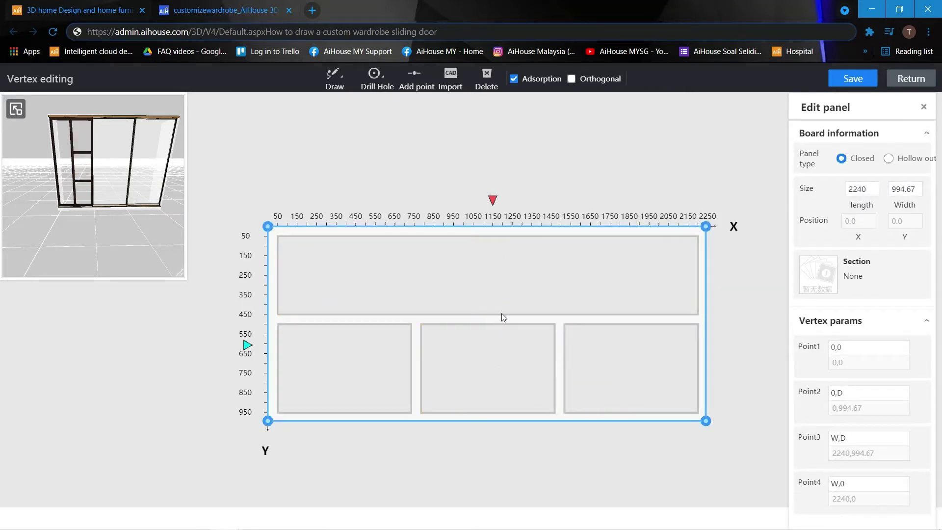
click(854, 82)
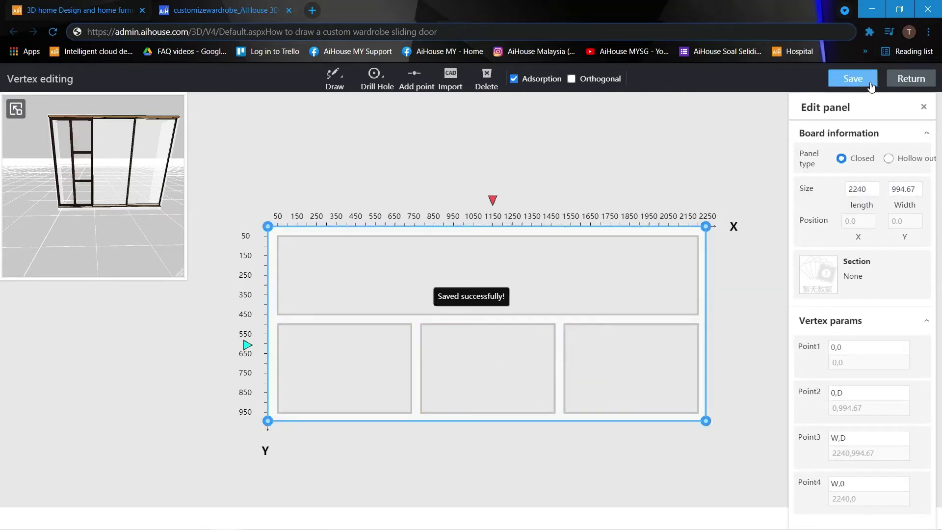
click(911, 79)
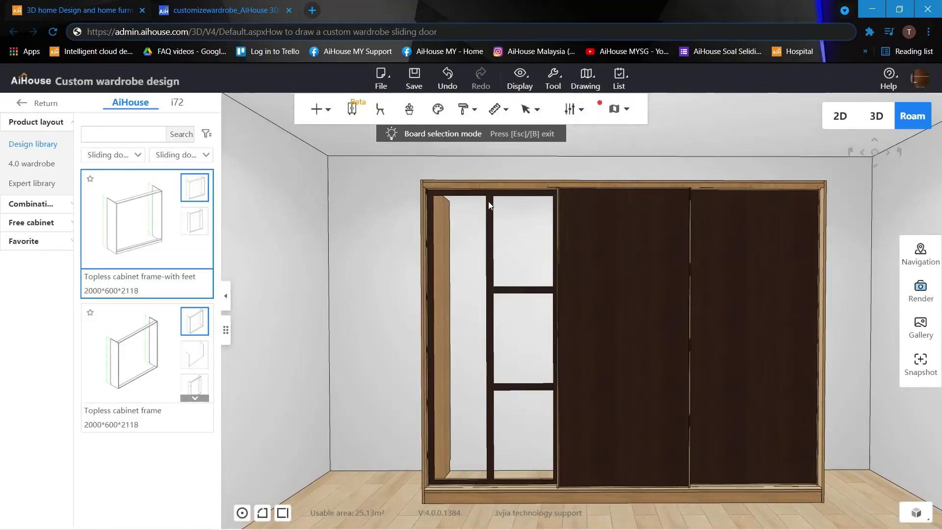
Step: Select the middle sliding door panel and bring up its context menu
click(492, 255)
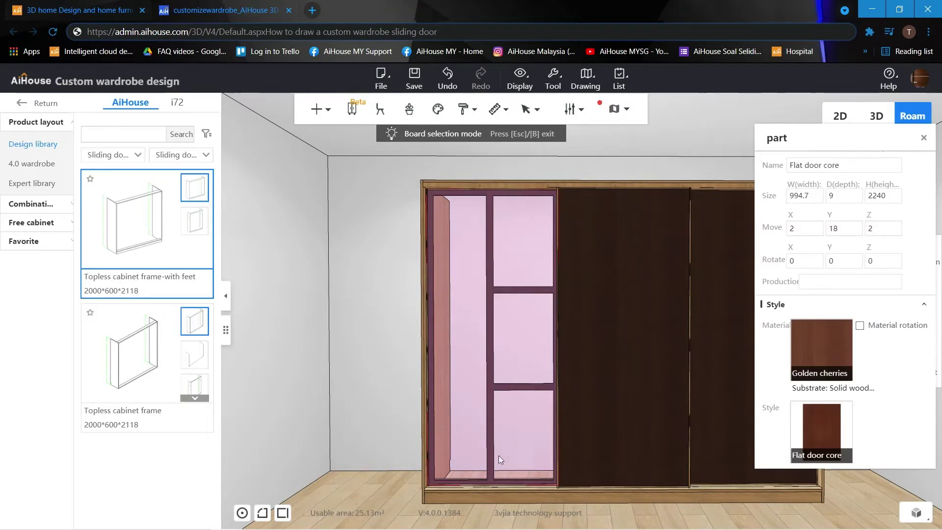
click(608, 248)
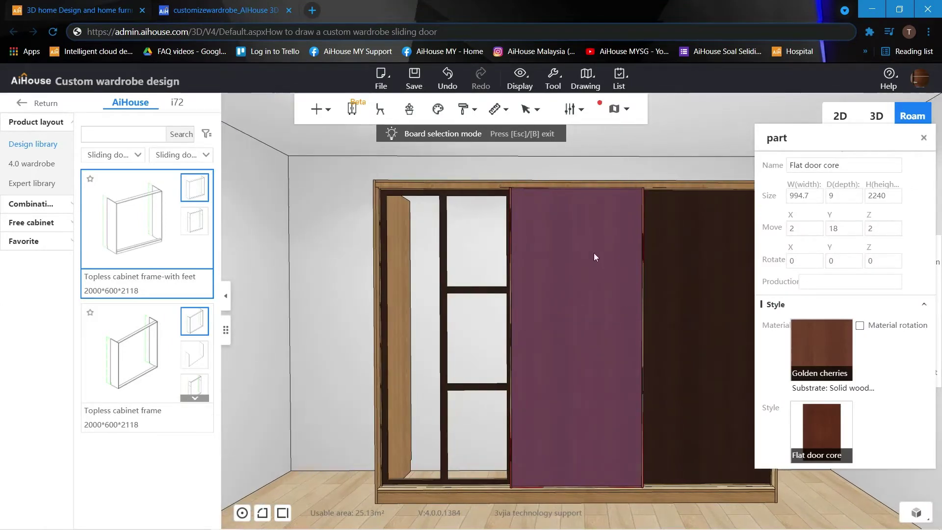
right_click(595, 253)
mouse_move(633, 410)
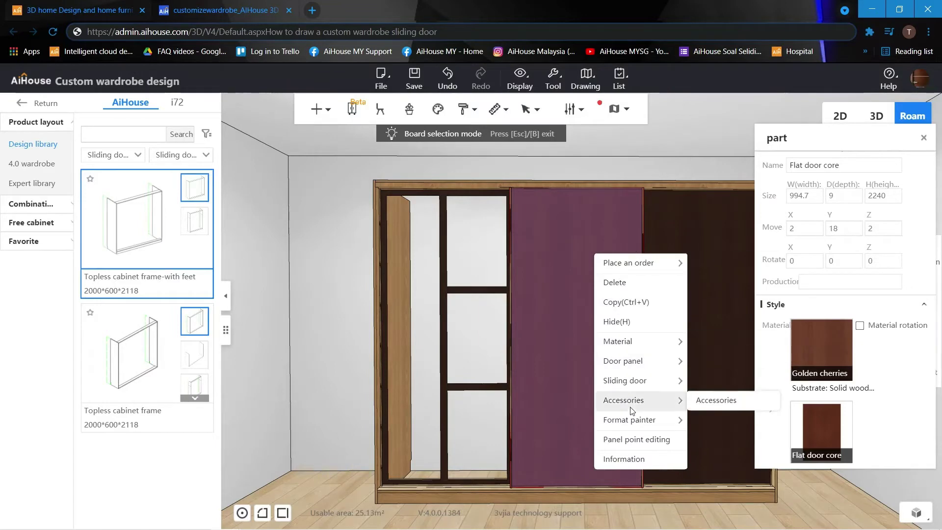
Step: Open the middle panel in point editing and draw a rectangular hole from top-right toward the bottom
click(638, 441)
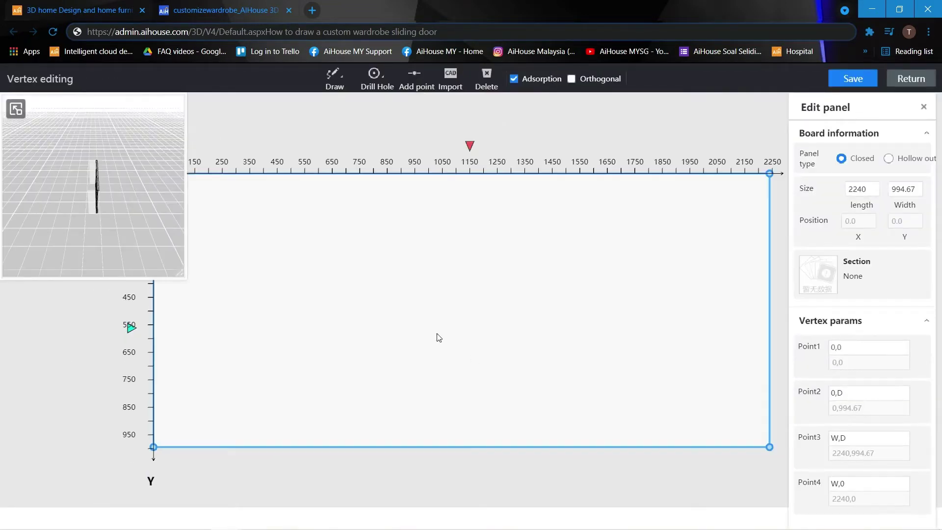
click(376, 78)
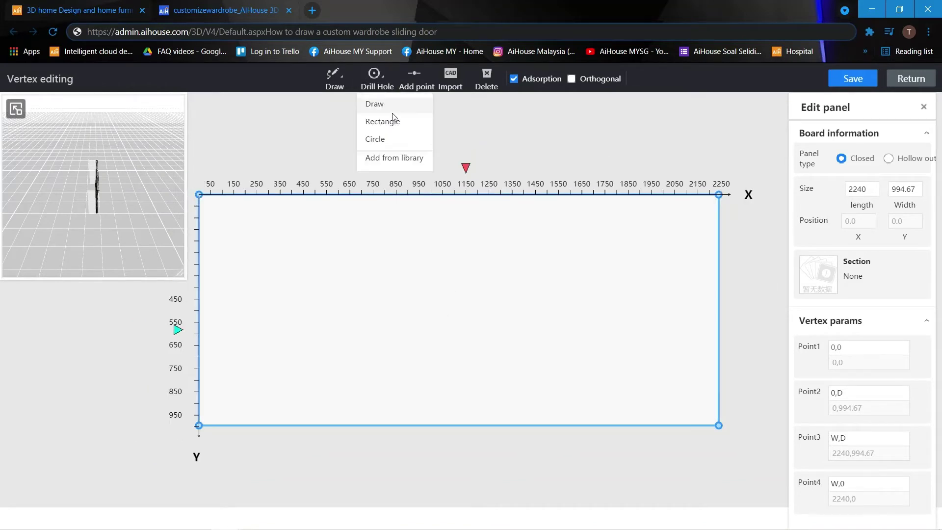
click(395, 121)
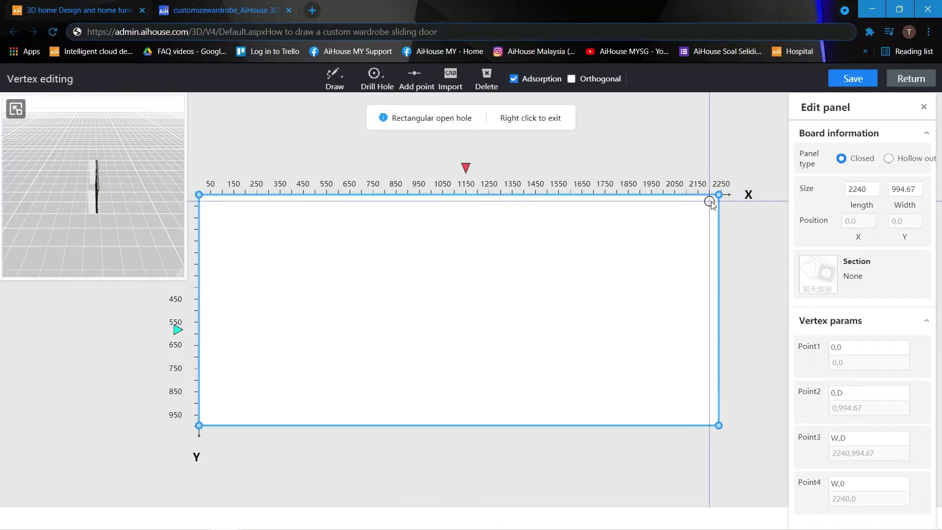
click(710, 206)
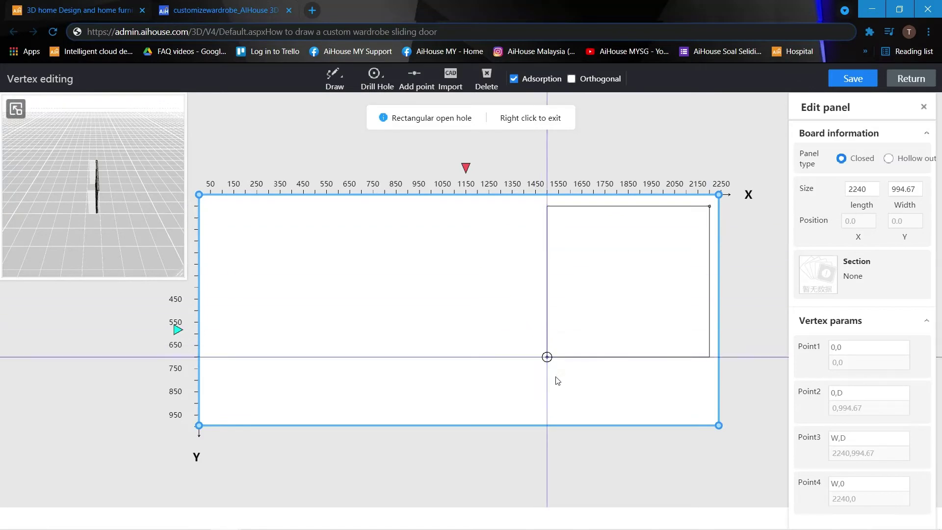
click(564, 415)
click(625, 293)
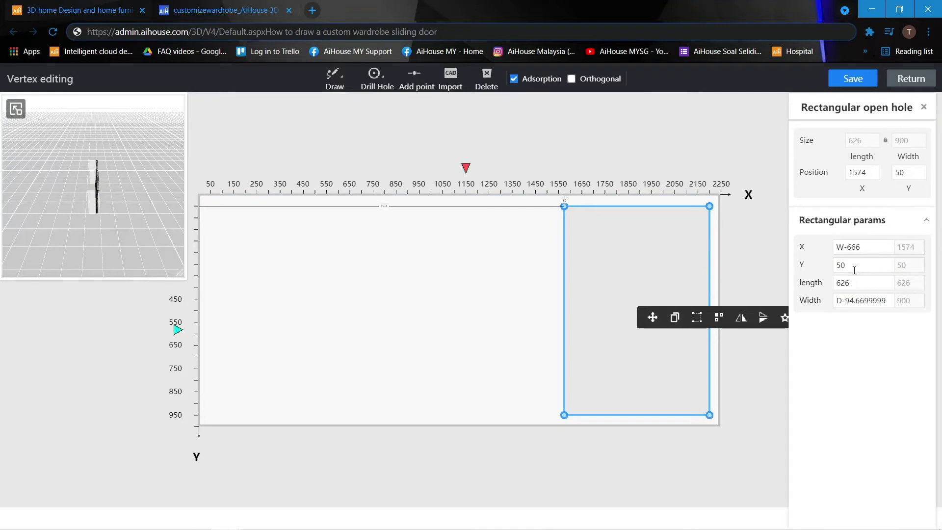
Step: Set the hole's length to 683 and position it at X 1517
click(837, 282)
text(683)
key(Return)
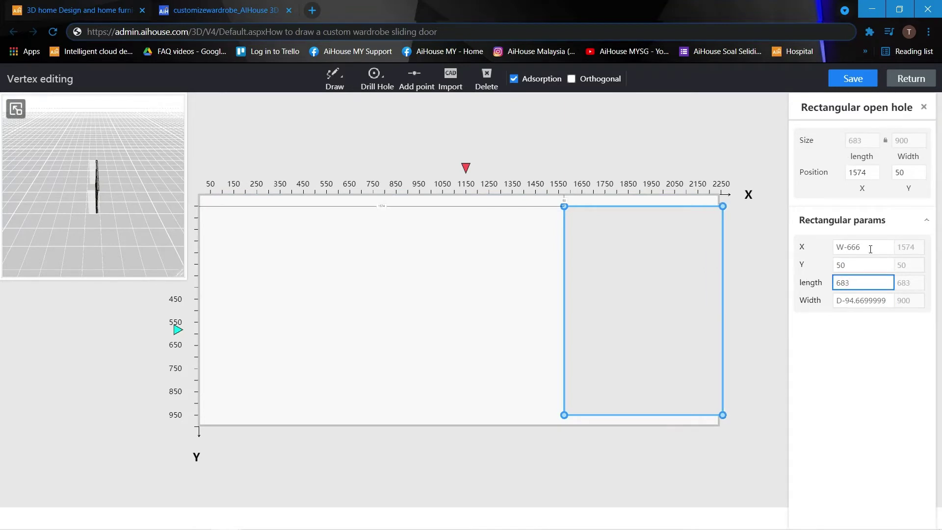
click(862, 174)
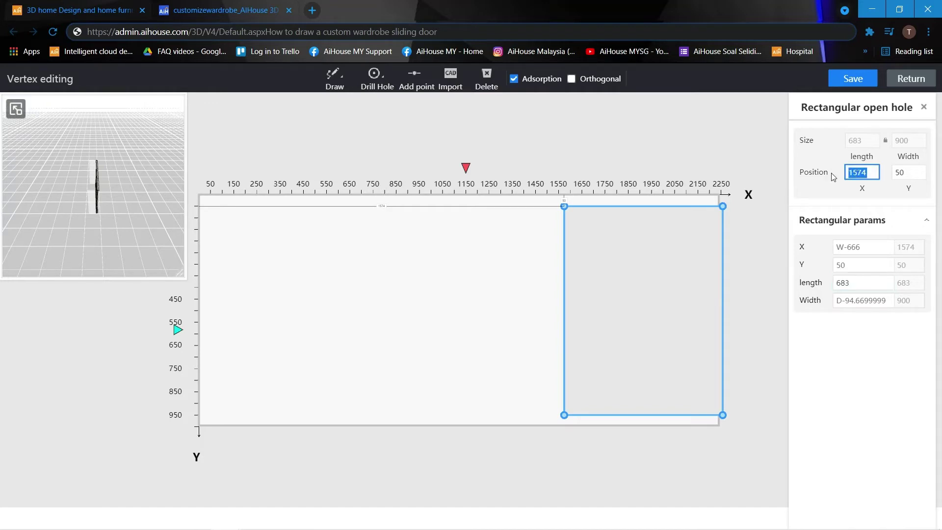
text(1500)
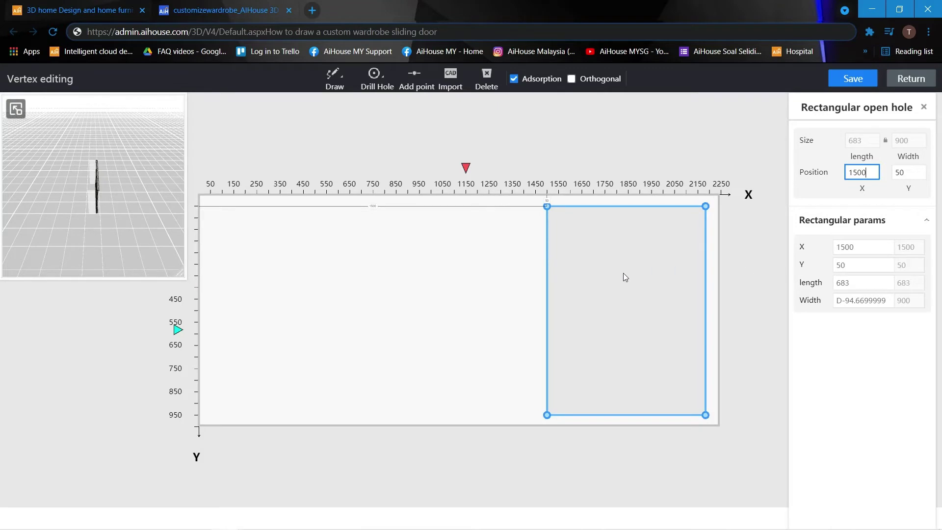
click(694, 265)
double_click(862, 249)
text(17)
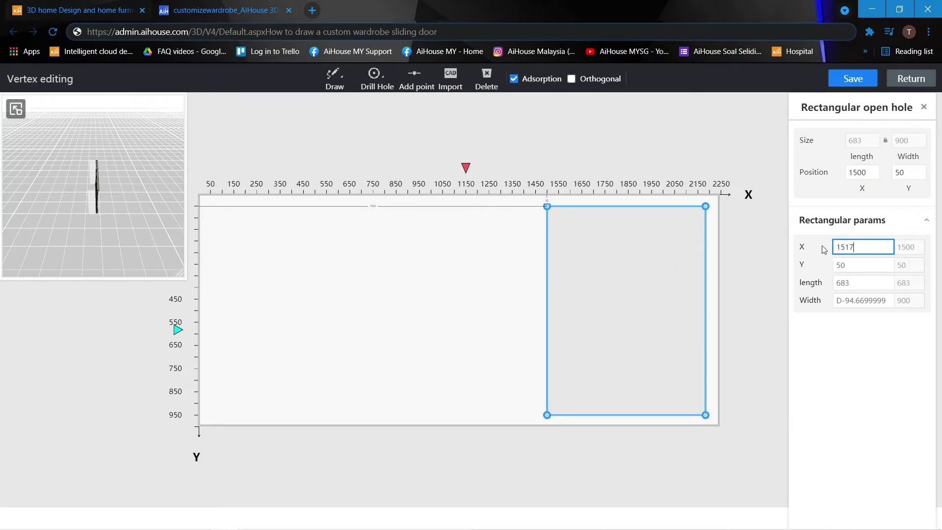
key(Return)
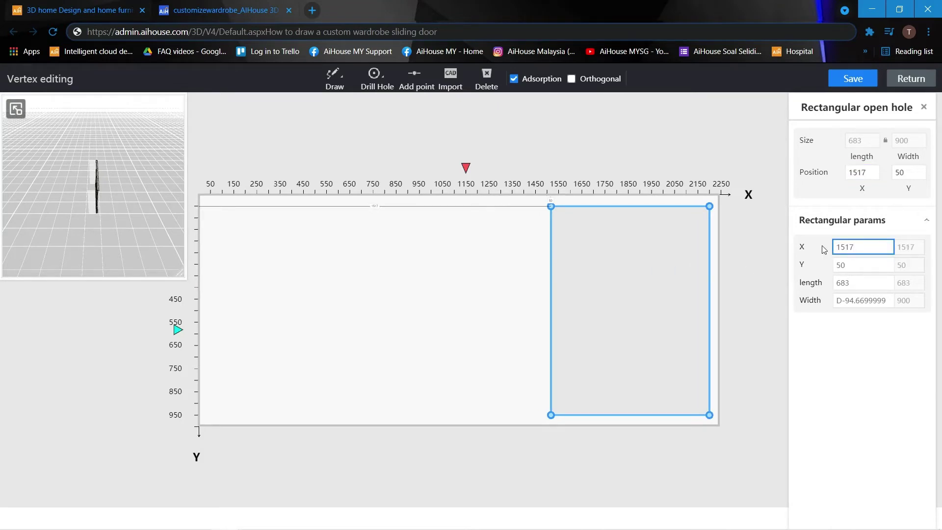
click(606, 275)
click(532, 268)
click(590, 254)
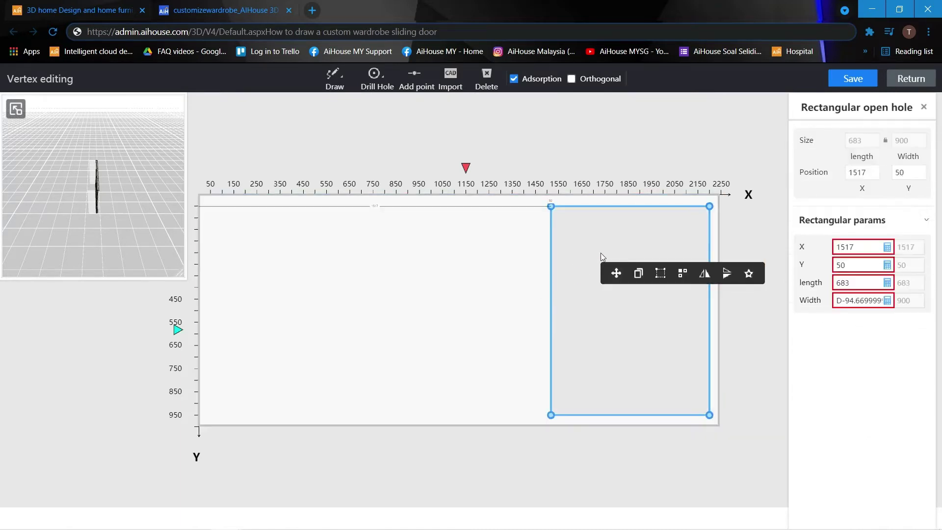
Step: Array the opening three times horizontally at a -50 interval
click(683, 274)
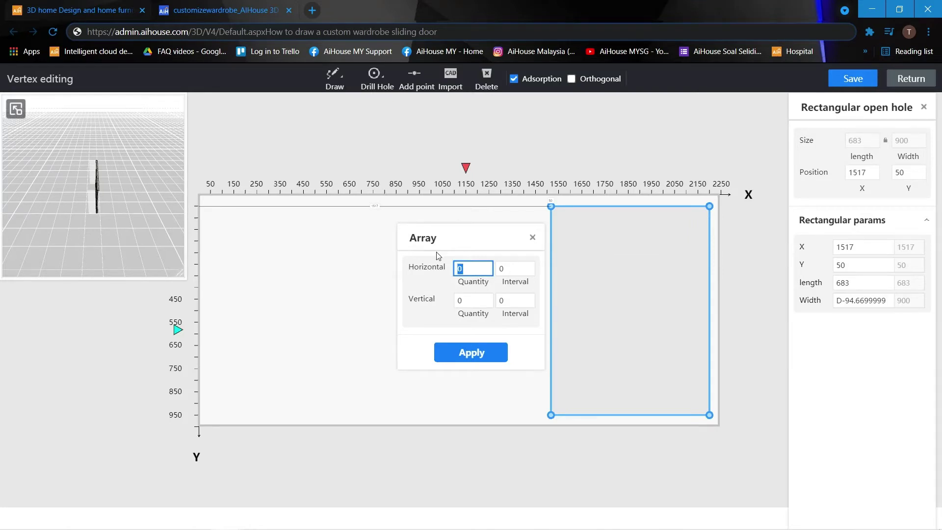
text(3)
key(Tab)
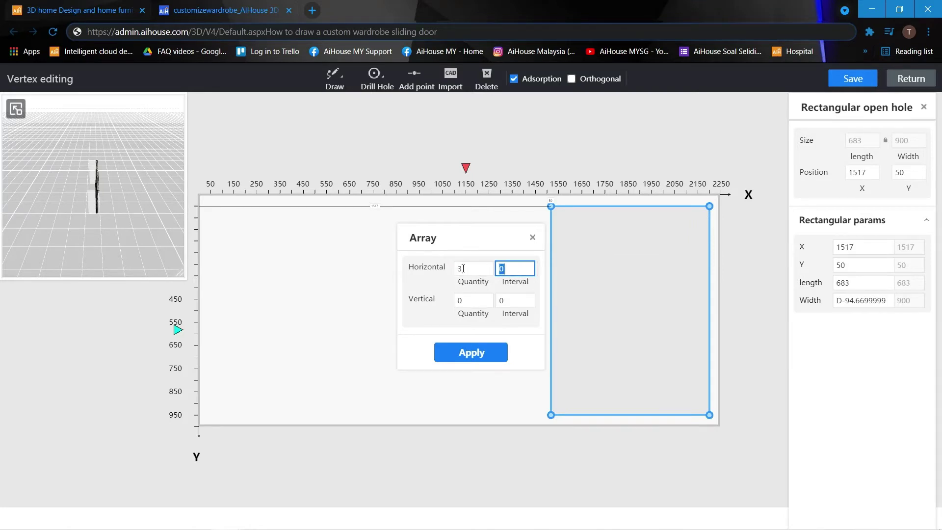
click(488, 354)
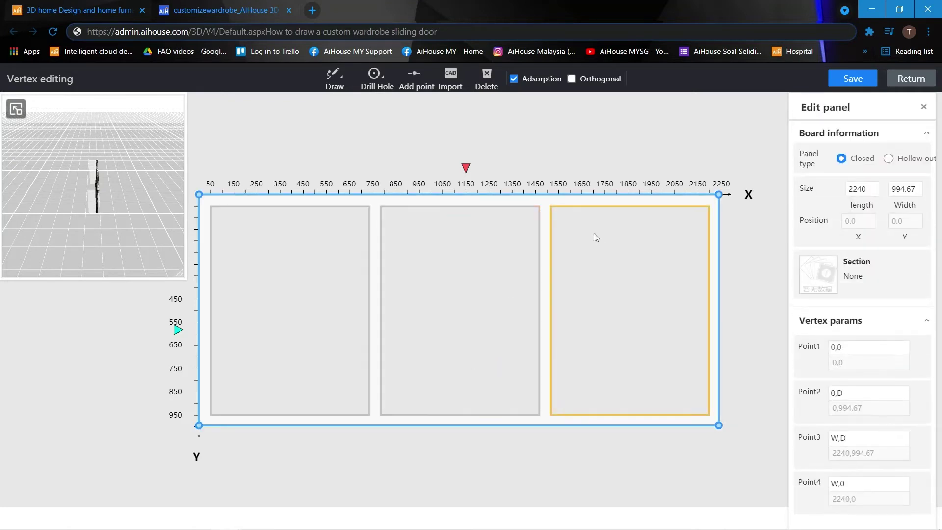
Step: Save the edited door panel and go back to the wardrobe design view
drag(139, 210, 115, 187)
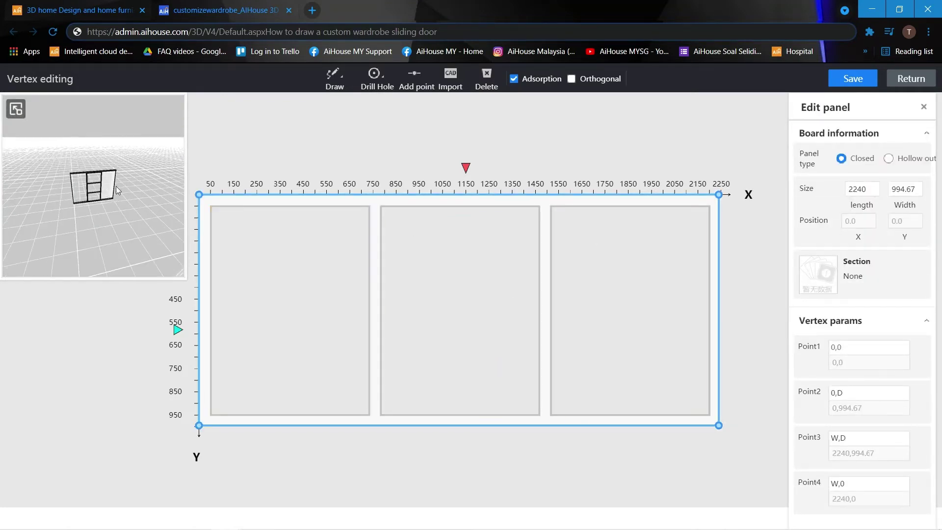
click(876, 84)
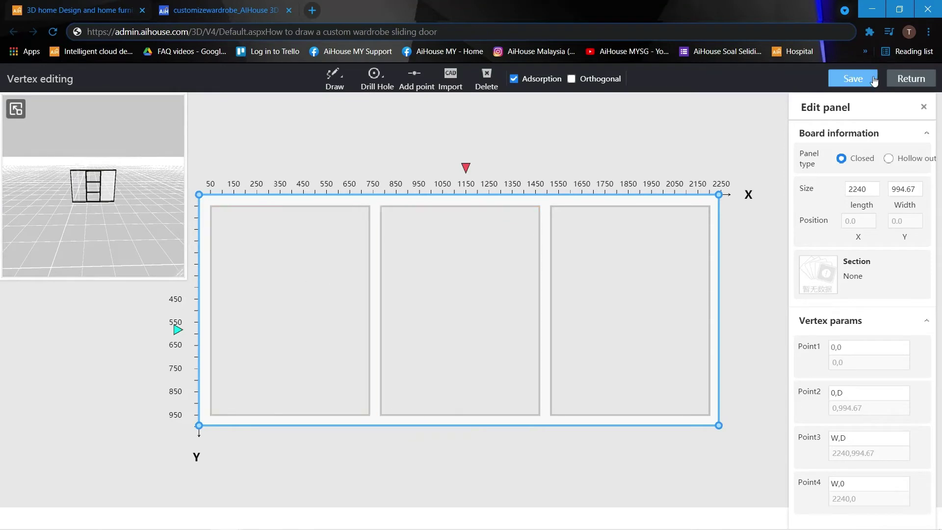
click(912, 80)
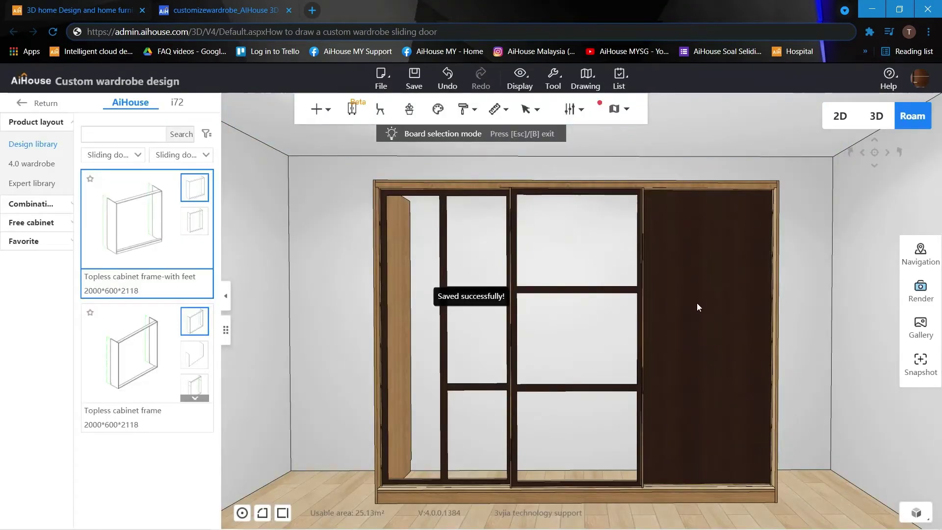
Step: Delete the solid right sliding door and select the left door core
click(714, 247)
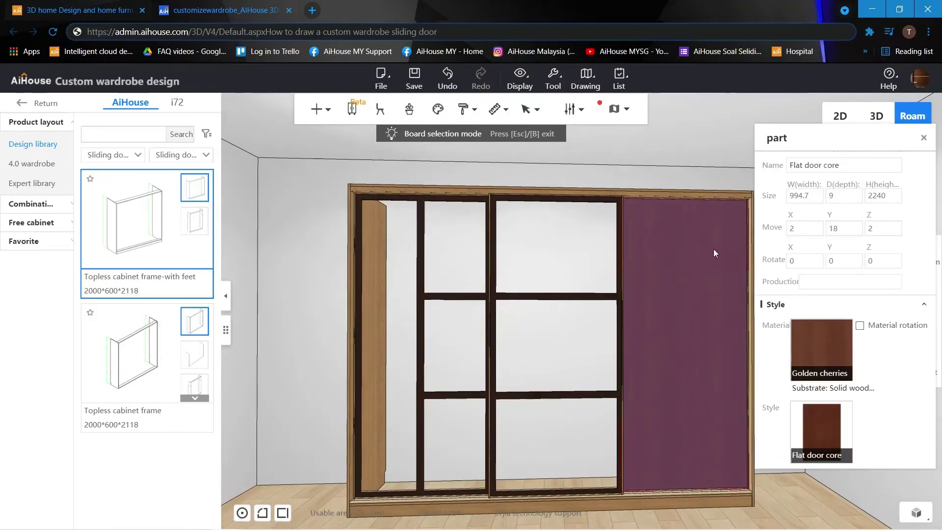
key(Delete)
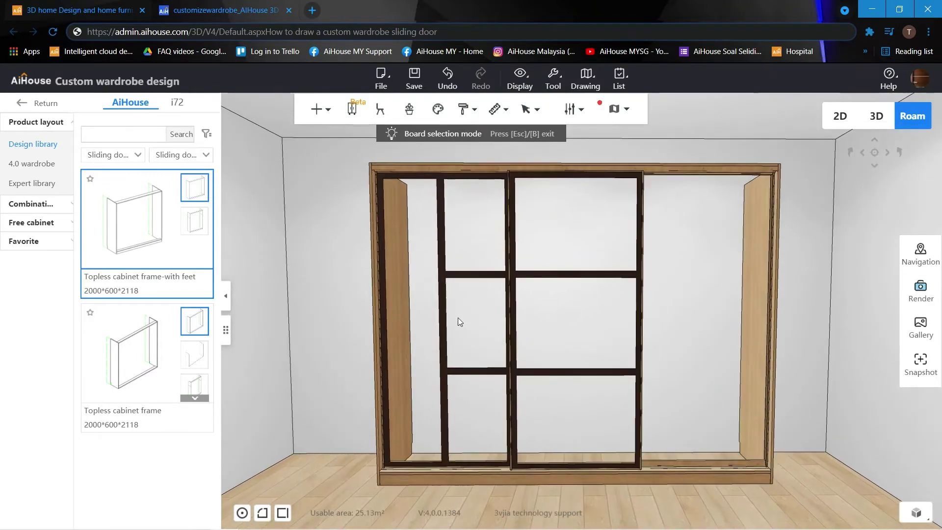
click(445, 280)
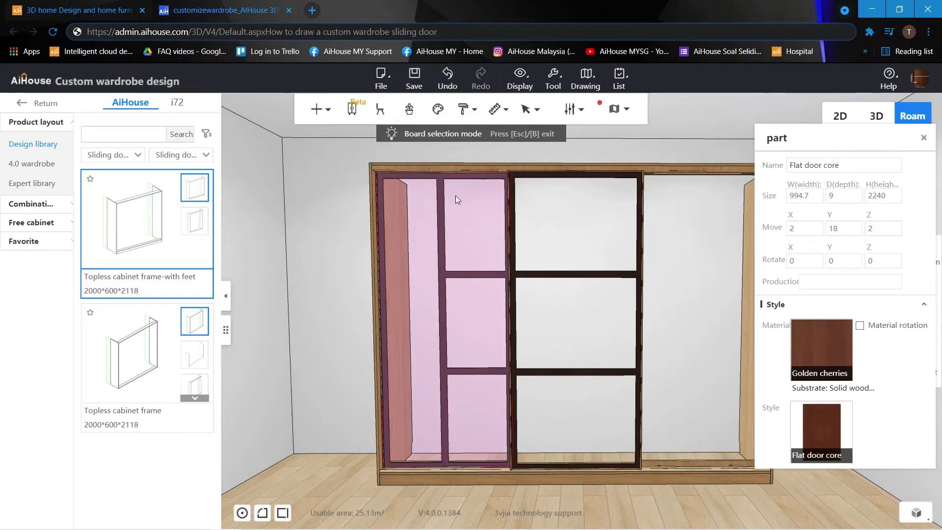
Step: Try moving the door core to X 1960, then undo that move
click(443, 305)
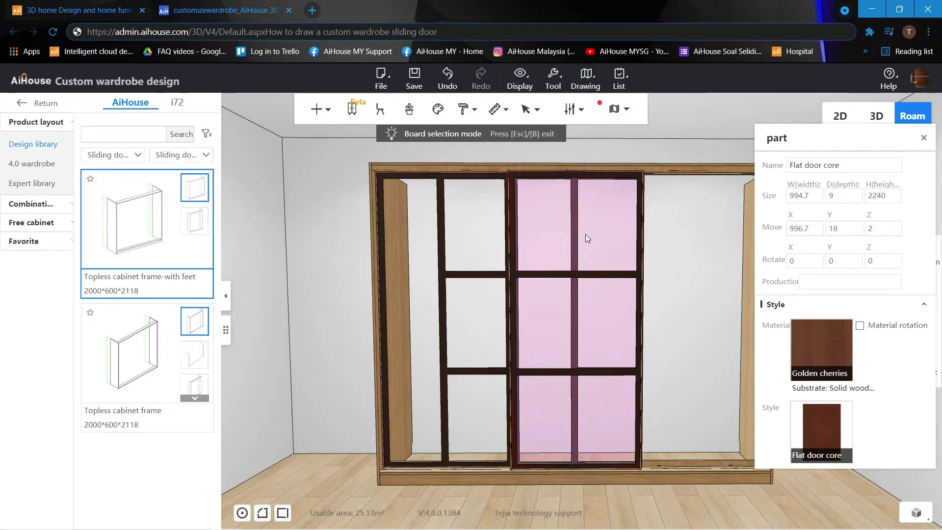
drag(811, 228, 761, 225)
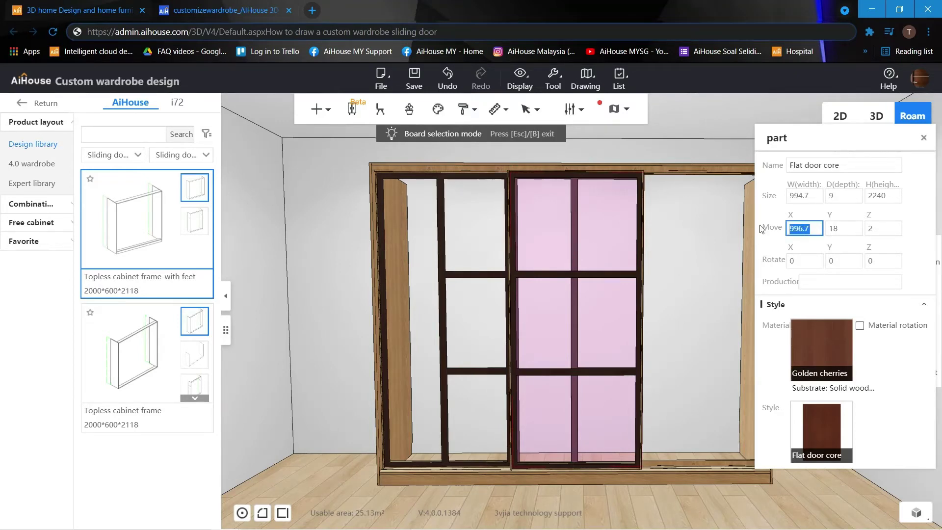
text(1960)
key(Return)
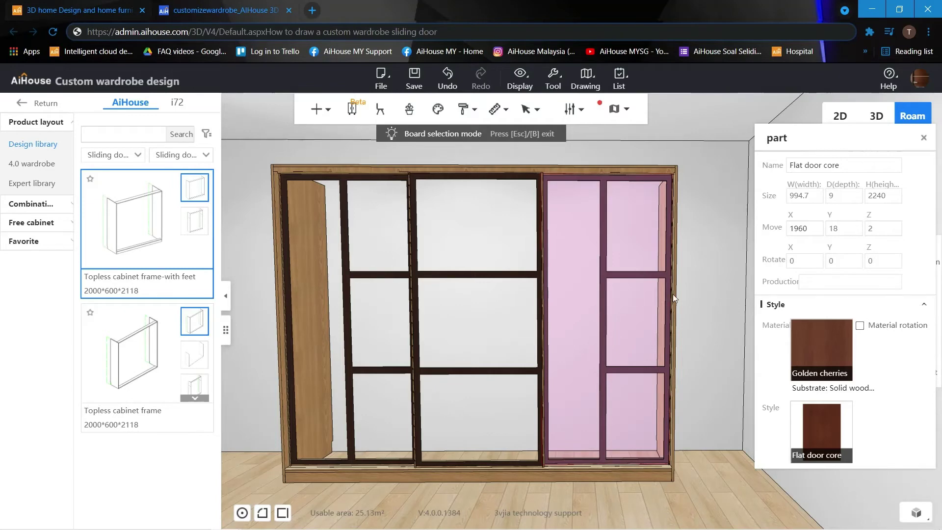
key(ctrl+z)
Step: Rotate the door core 180° about Z and move it to X 2960
click(872, 260)
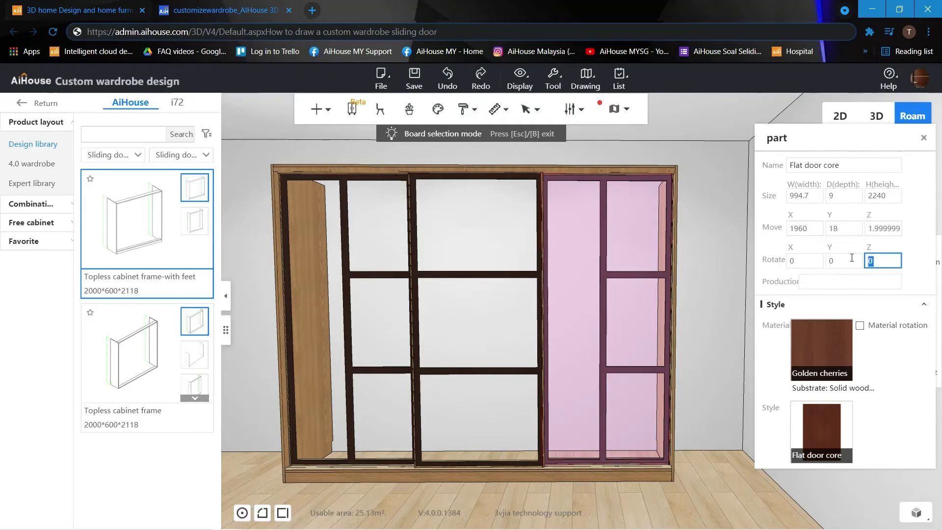
text(180)
key(Return)
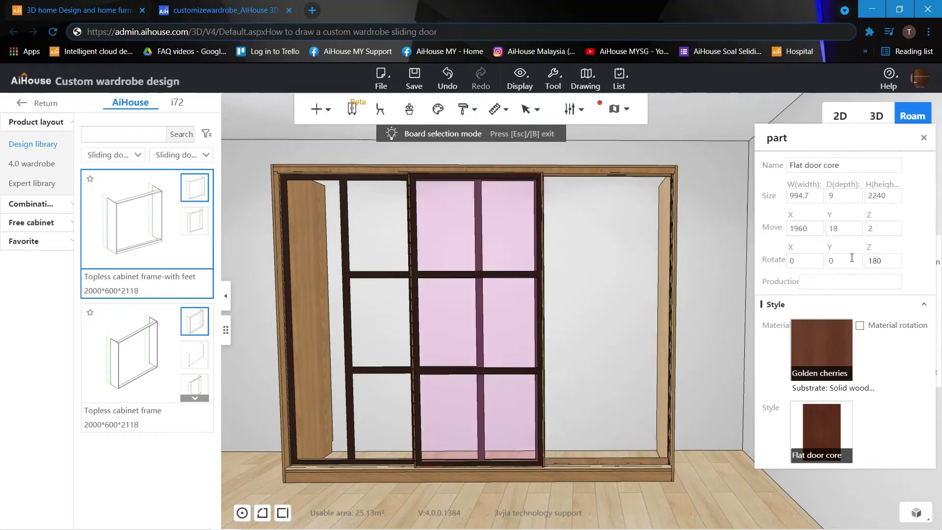
click(805, 228)
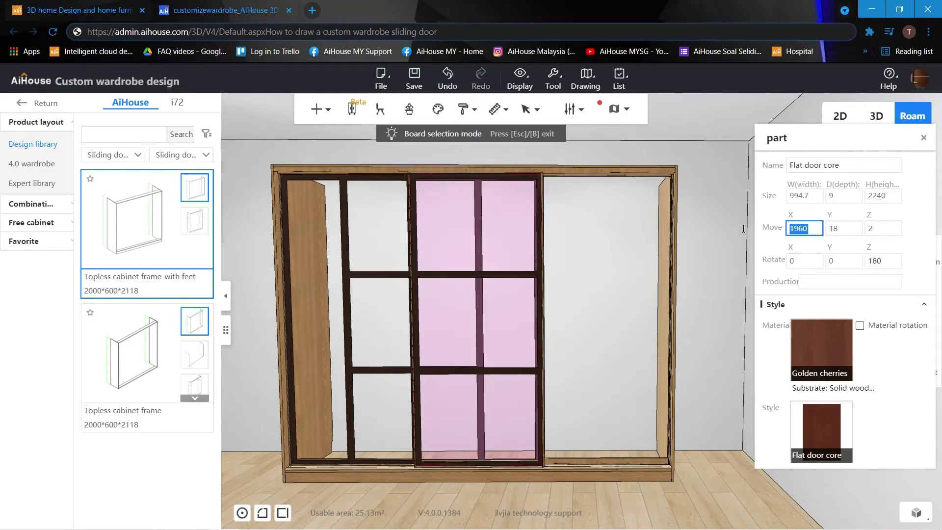
text(2960)
key(Return)
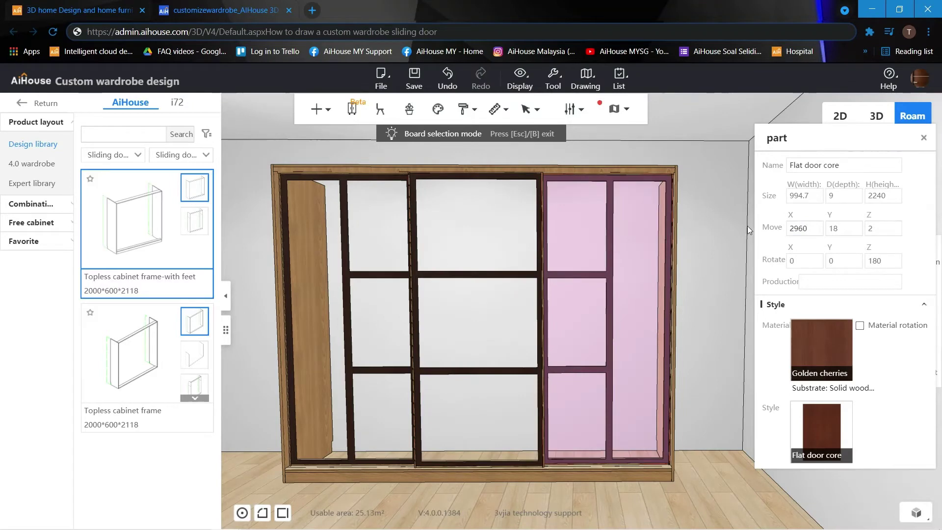
click(705, 253)
scroll(732, 268, down, 3)
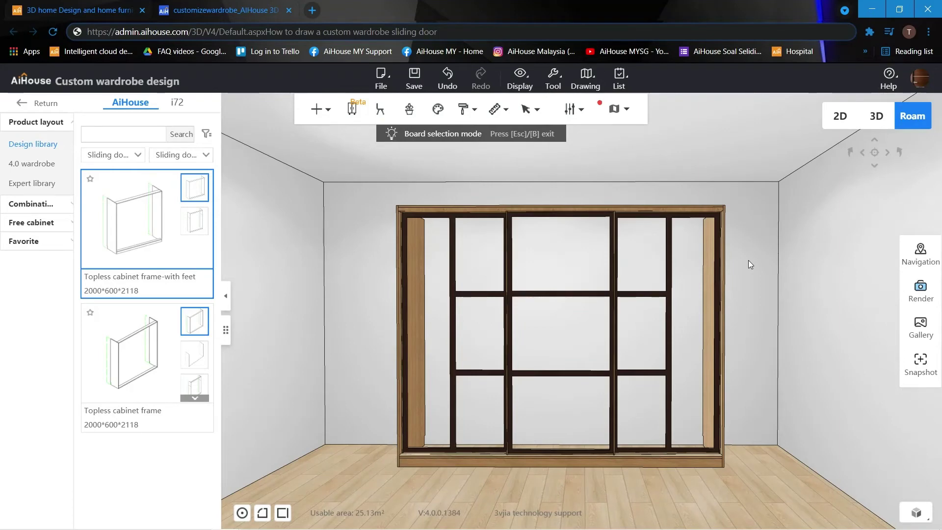
Step: Search the library for 'super' and place a Super Board in the room
key(Escape)
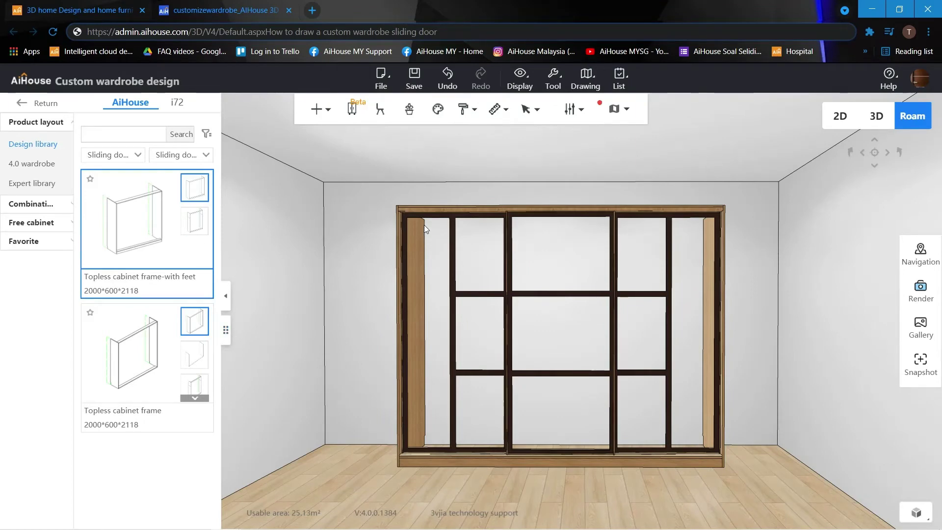
click(135, 139)
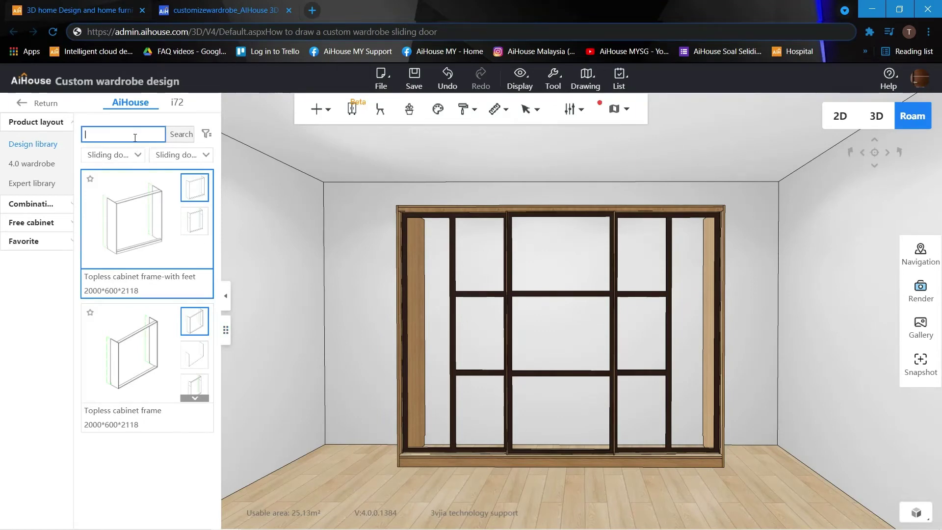
text(super)
key(Return)
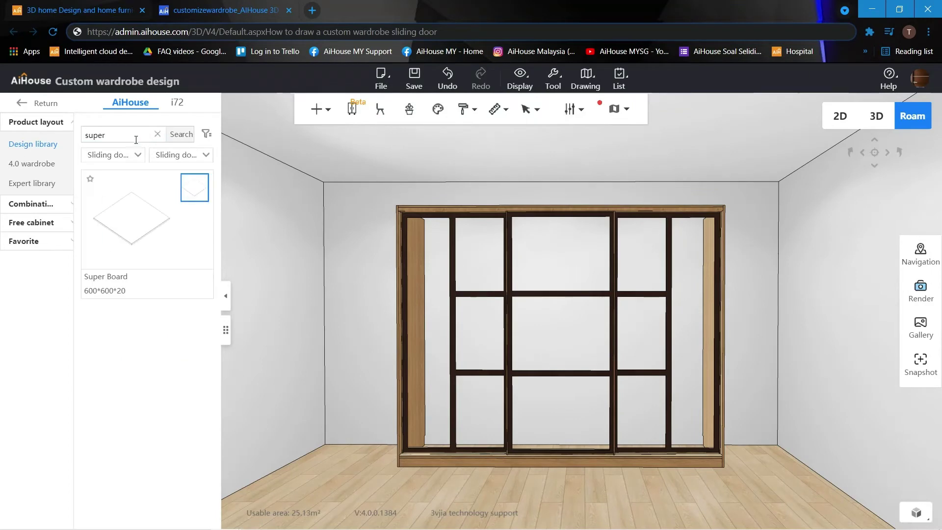
click(141, 238)
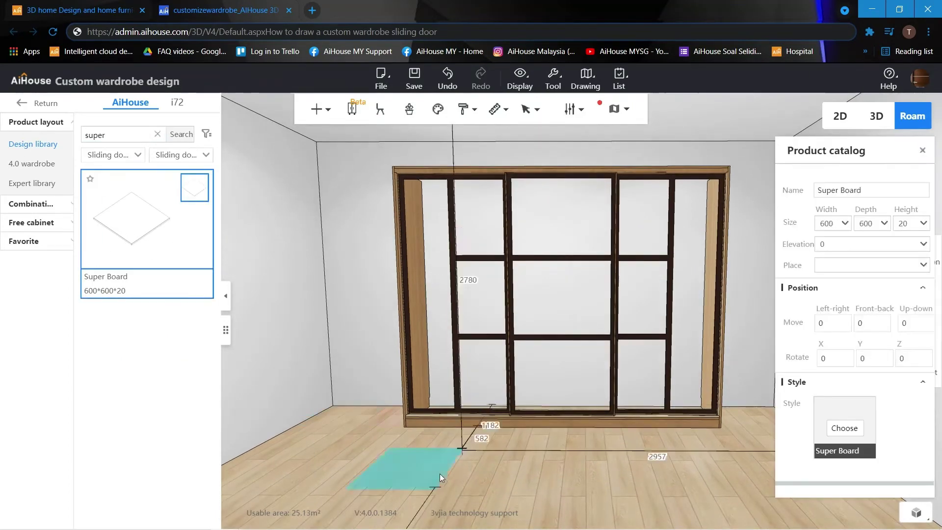
click(449, 459)
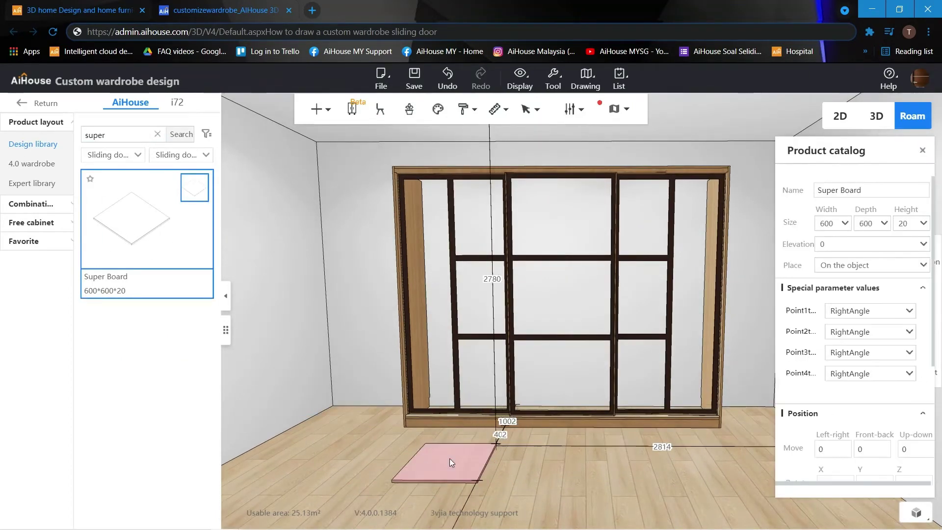
Step: Size the Super Board to height 2240, width 20 and depth 920
double_click(903, 225)
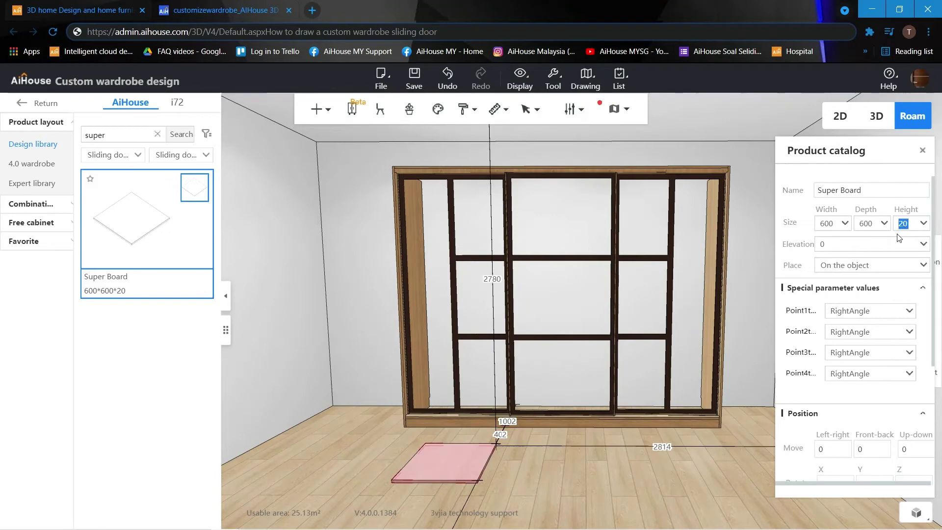
text(224)
key(Return)
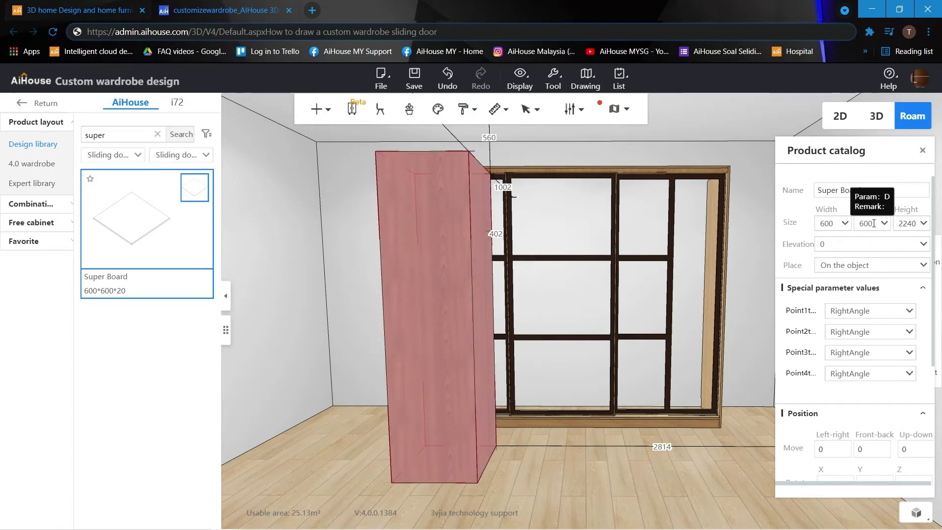
double_click(829, 225)
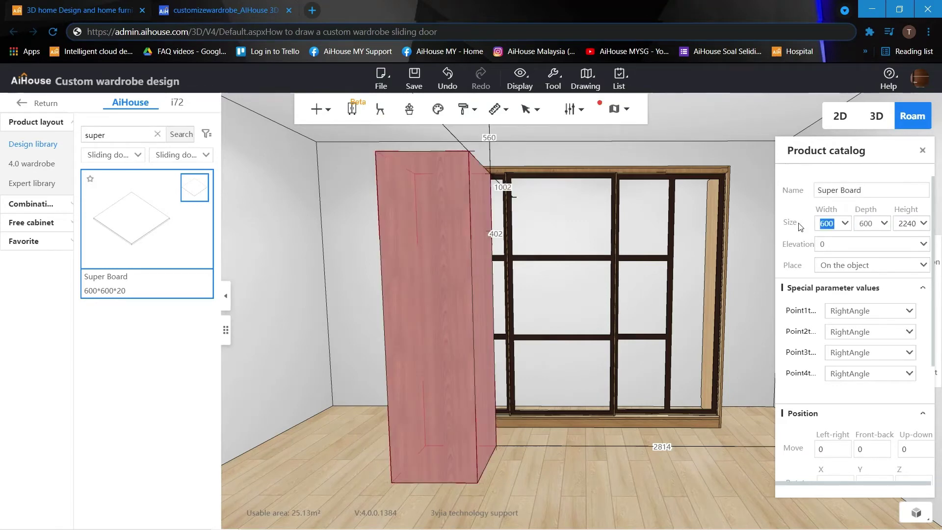
text(20)
key(Return)
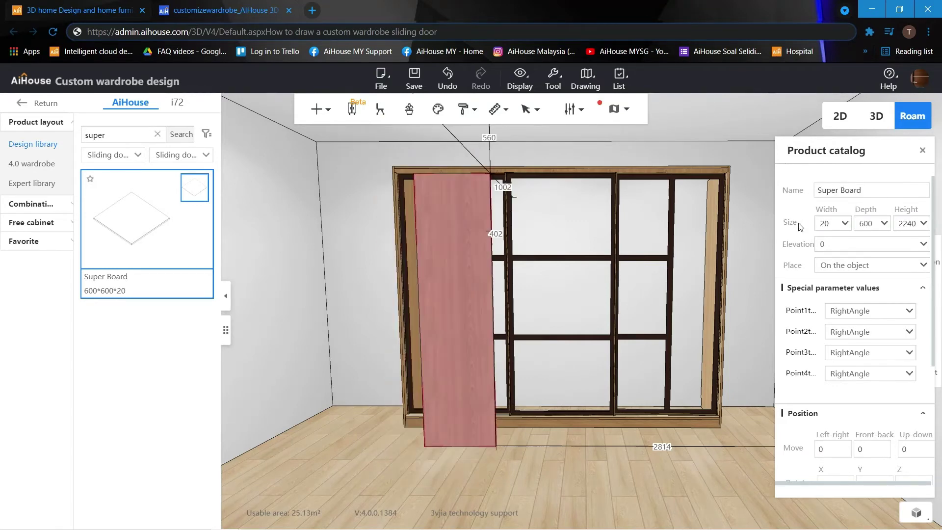
double_click(871, 225)
text(920)
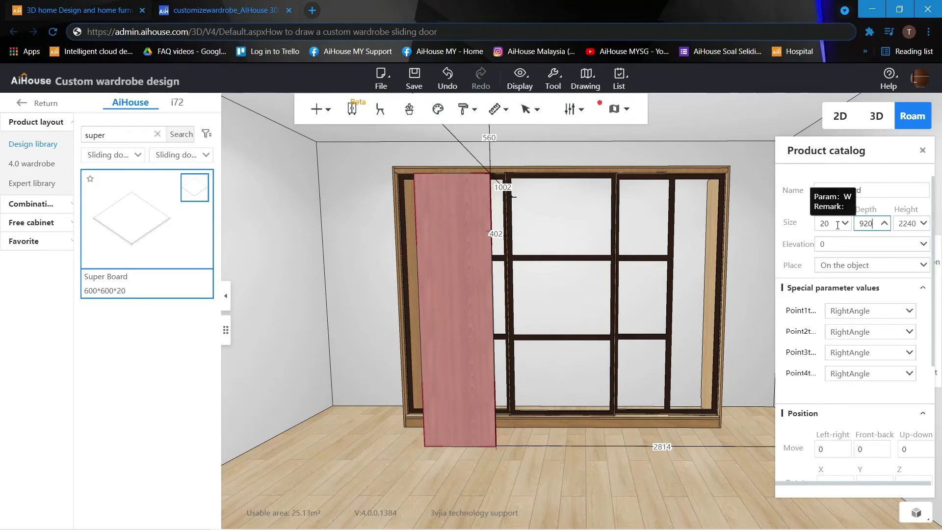
key(Return)
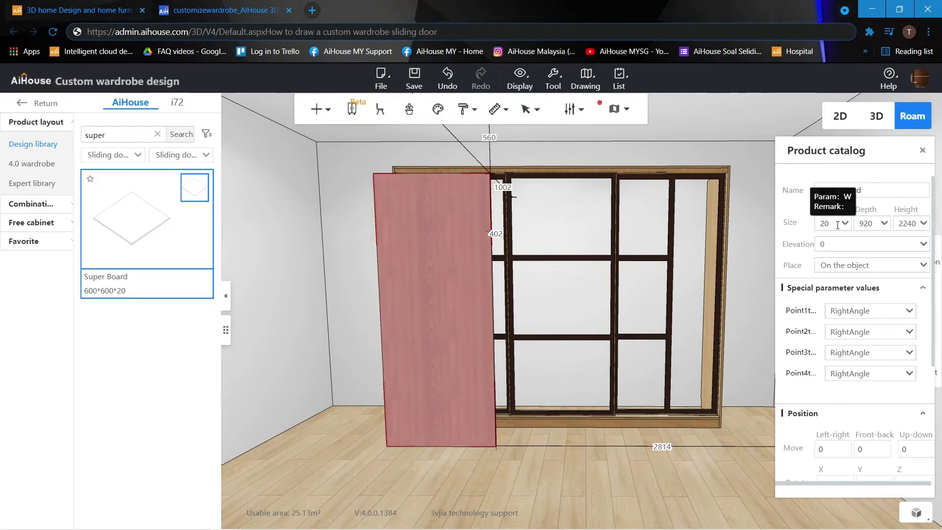
Step: Push the board into the left door frame at a 510 offset and raise it
click(455, 279)
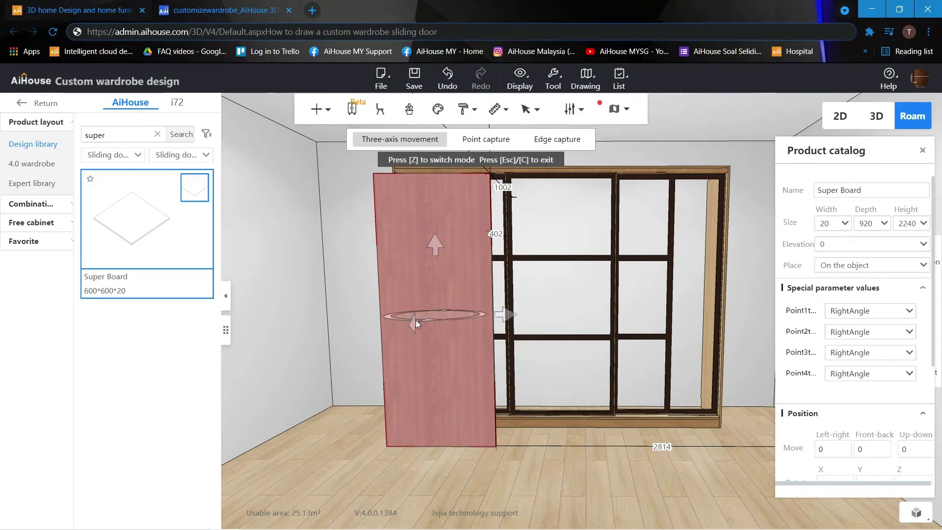
drag(417, 321, 441, 305)
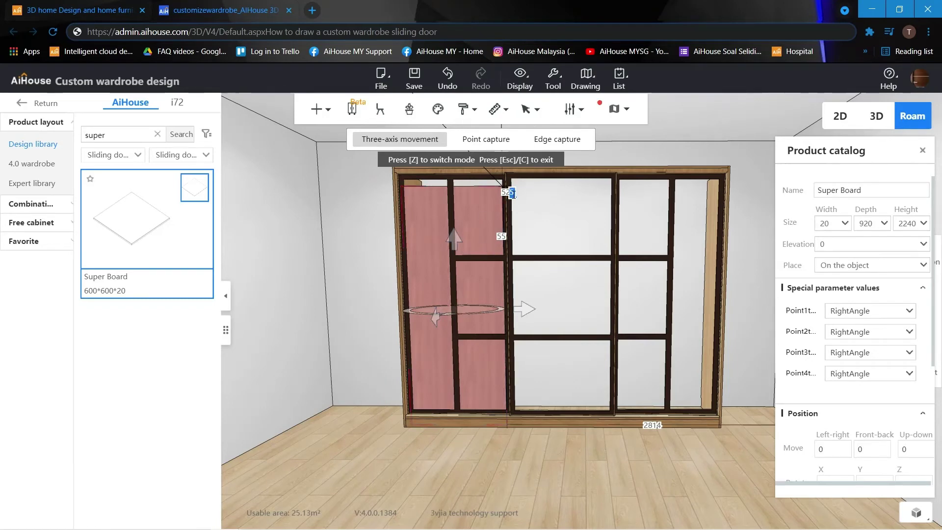
click(510, 193)
text(510)
key(Return)
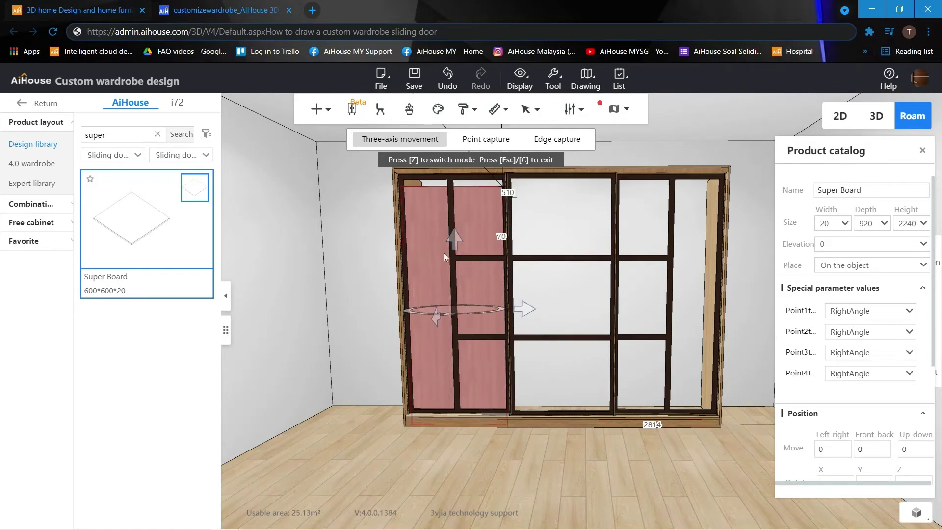
drag(455, 241, 455, 222)
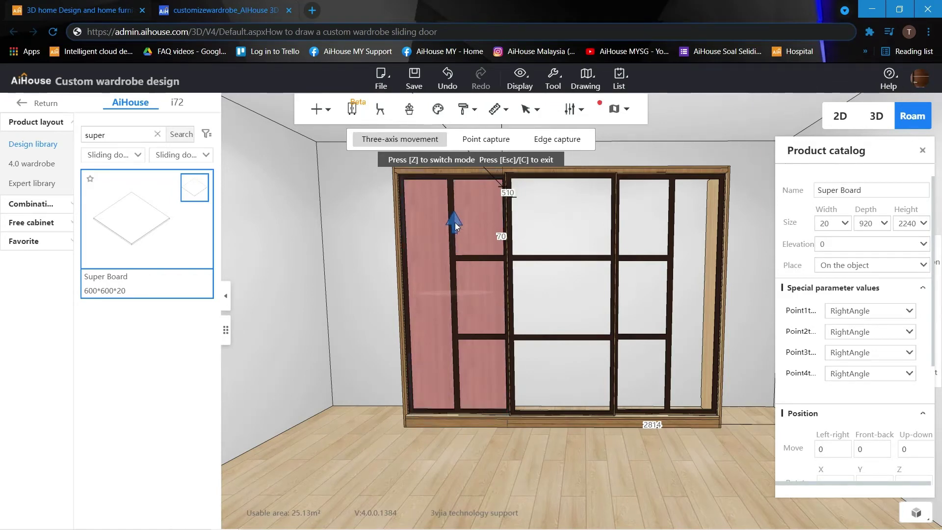
click(329, 220)
scroll(344, 240, up, 5)
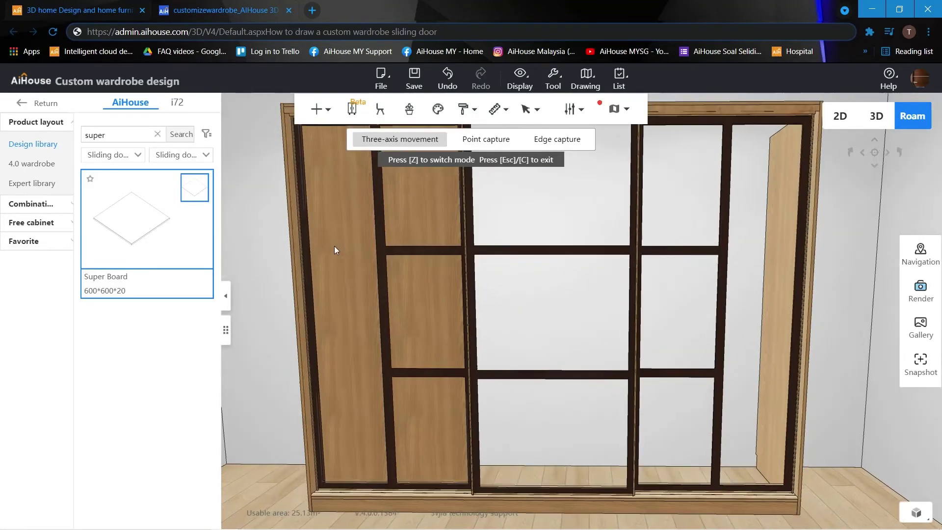
Step: Copy the Super Board into the wardrobe's middle opening
scroll(450, 245, down, 5)
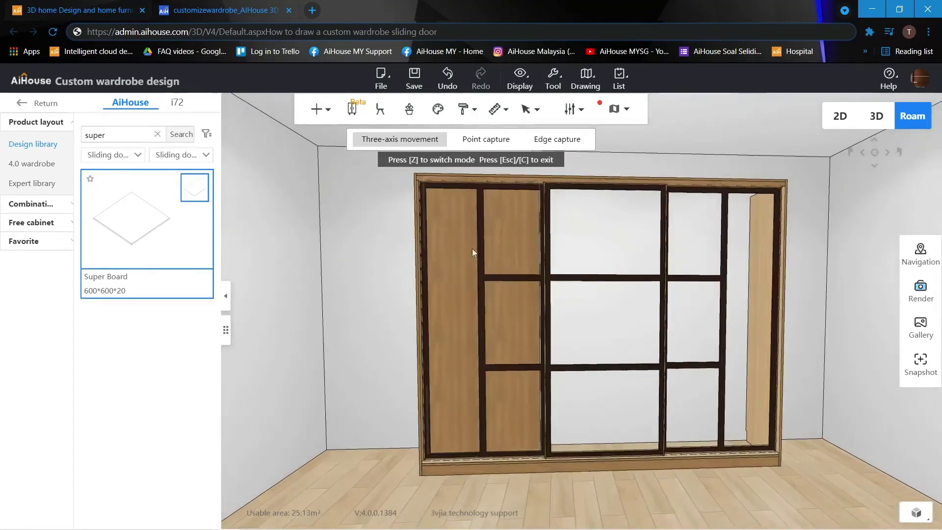
click(507, 244)
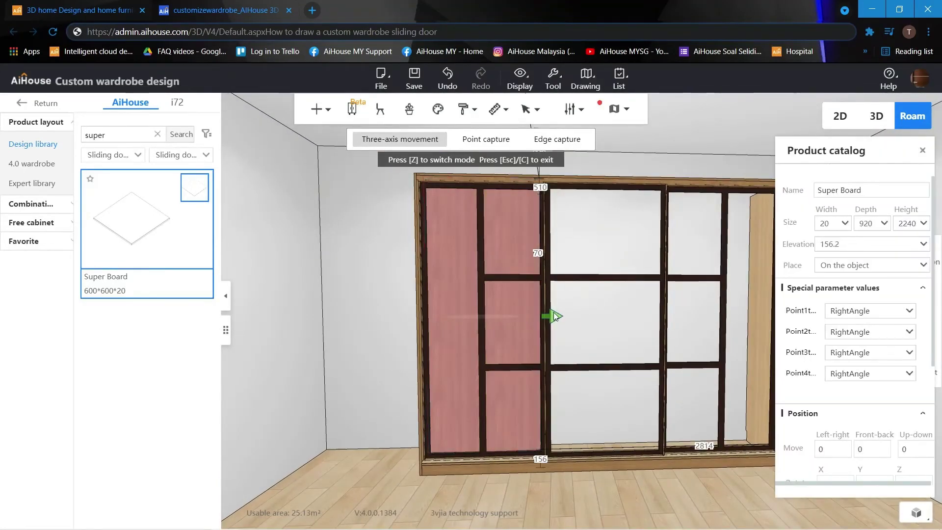
scroll(555, 315, down, 3)
right_drag(554, 315, 486, 301)
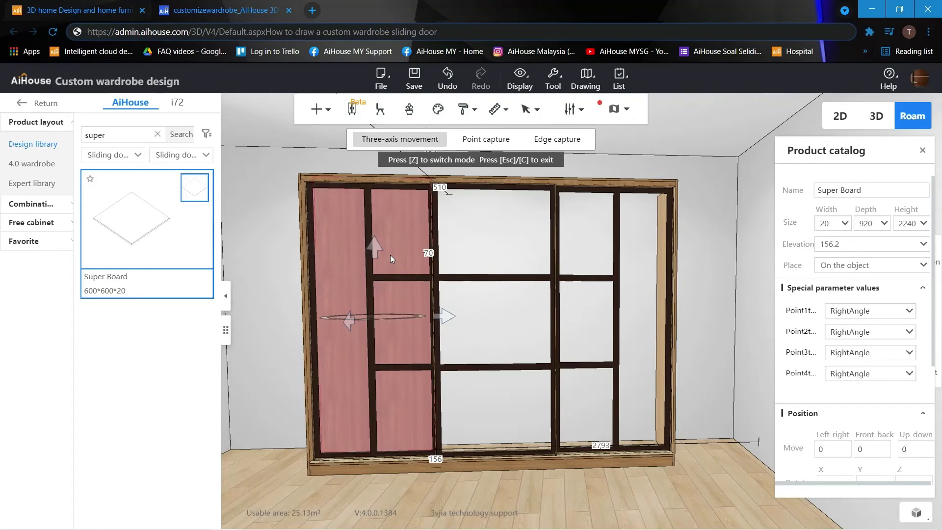
drag(391, 255, 563, 328)
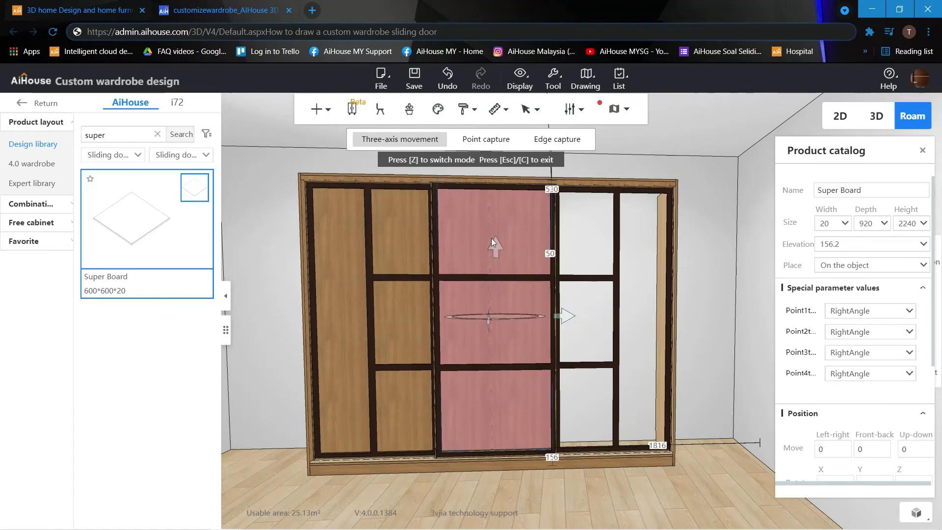
Step: Undo a misaligned nudge and copy a panel into the right opening
drag(550, 197, 554, 226)
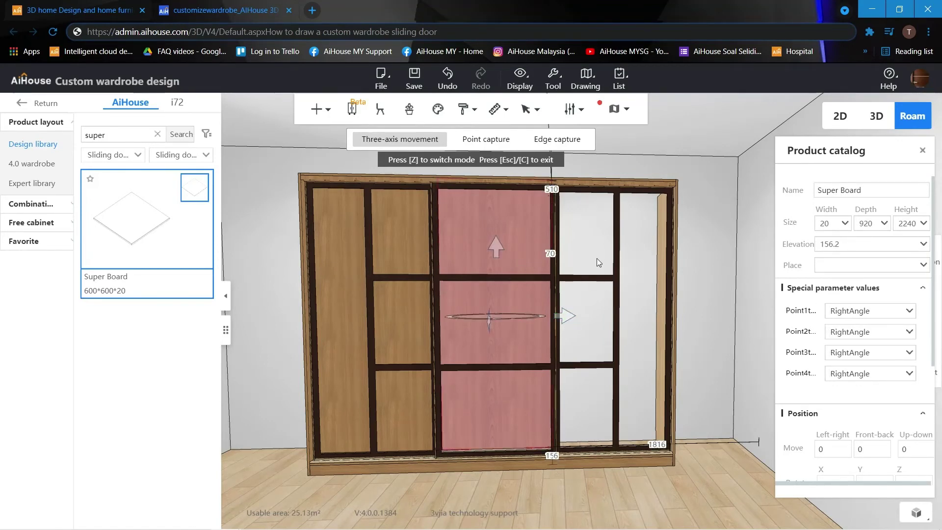
key(ctrl+z)
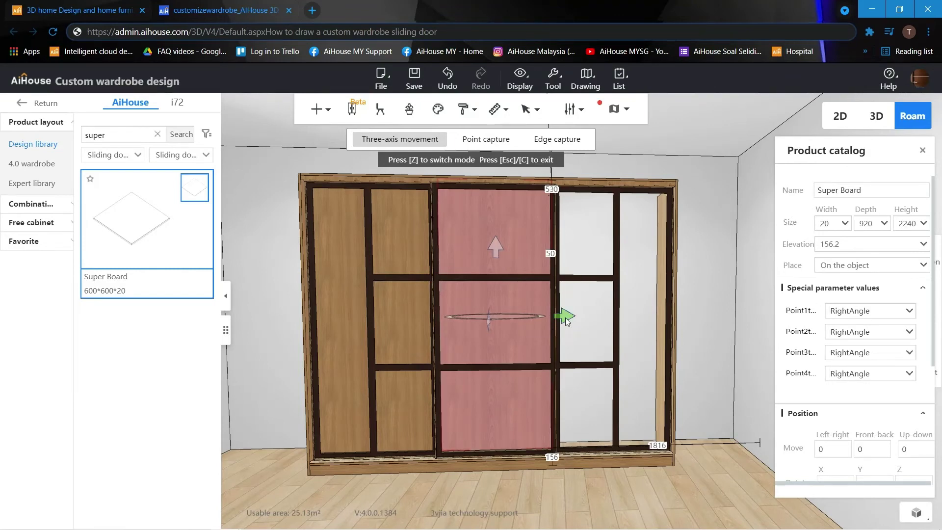
drag(563, 317, 681, 318)
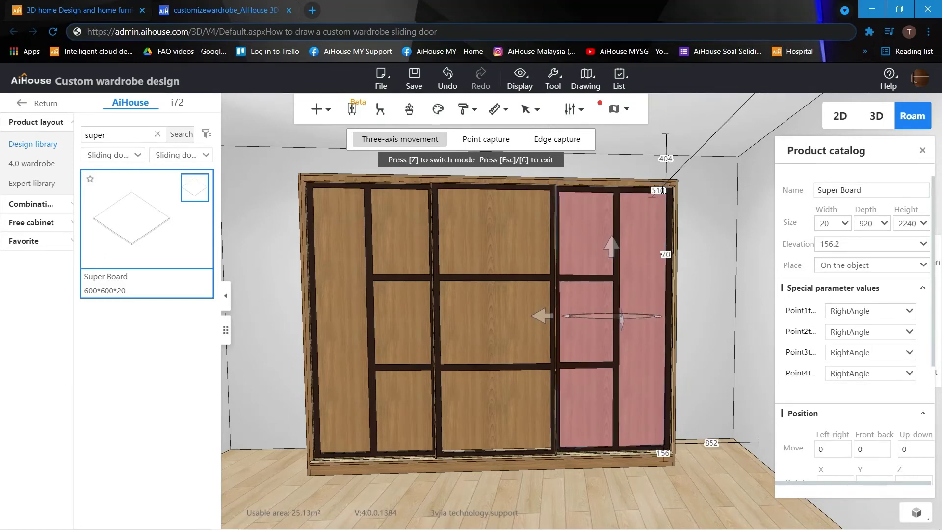
Step: Change the middle door's Super Board depth from 920 to 950
click(689, 290)
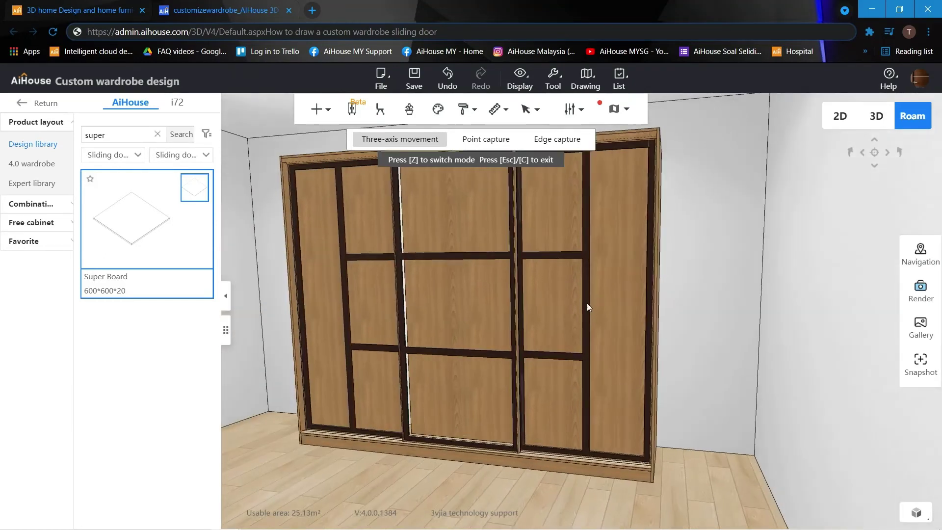
click(450, 291)
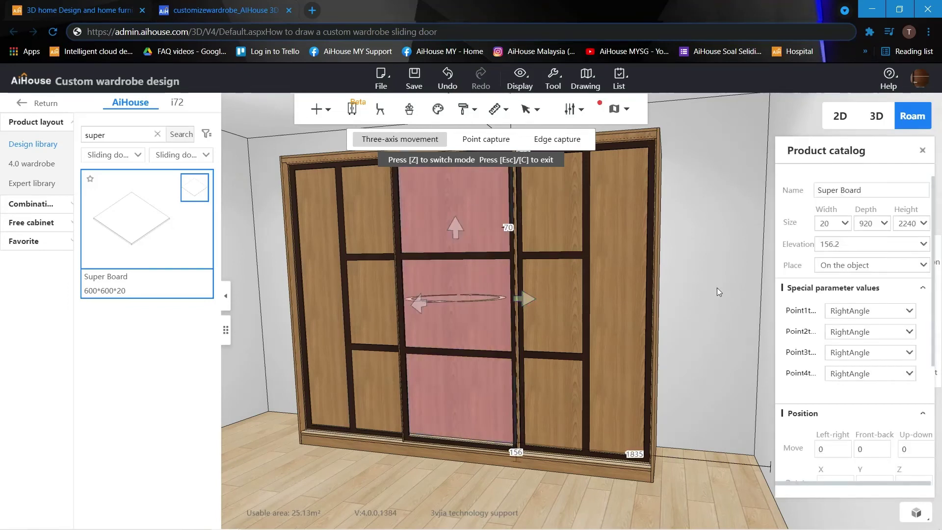
drag(605, 270, 748, 246)
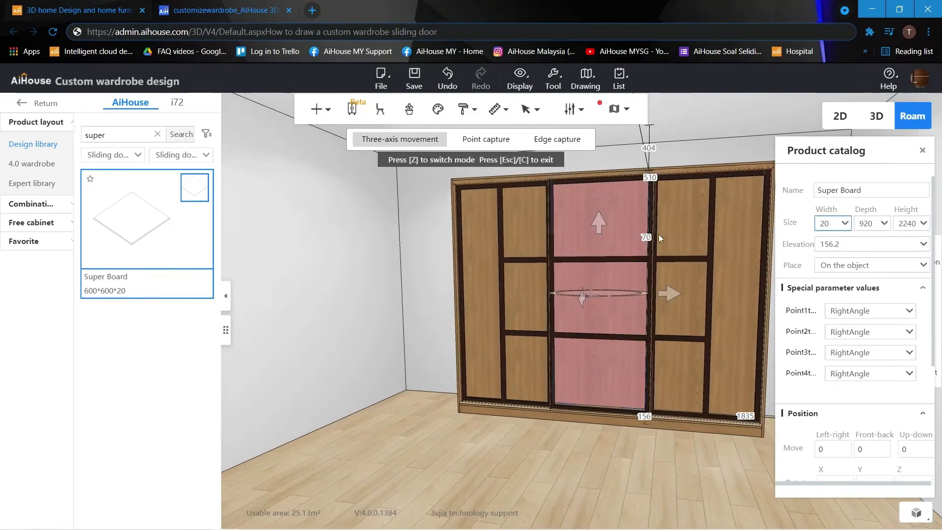
drag(658, 234, 626, 208)
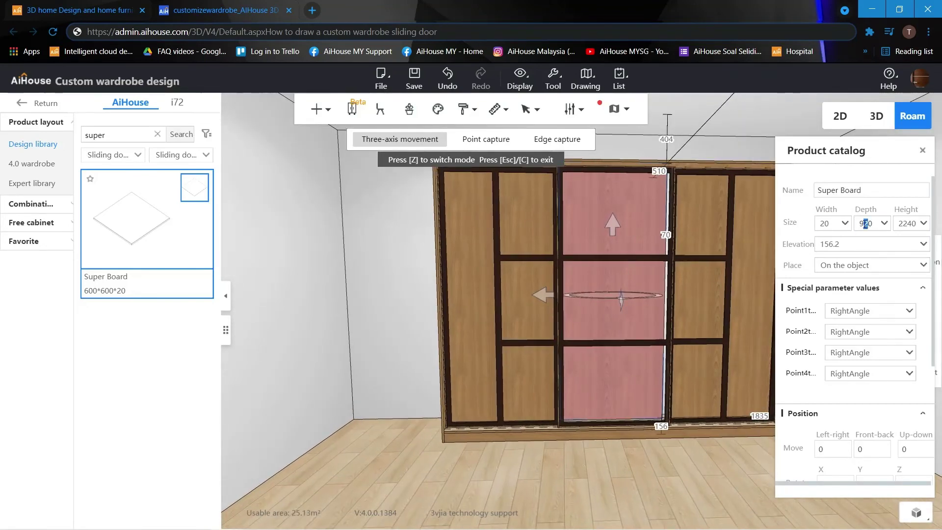
text(5)
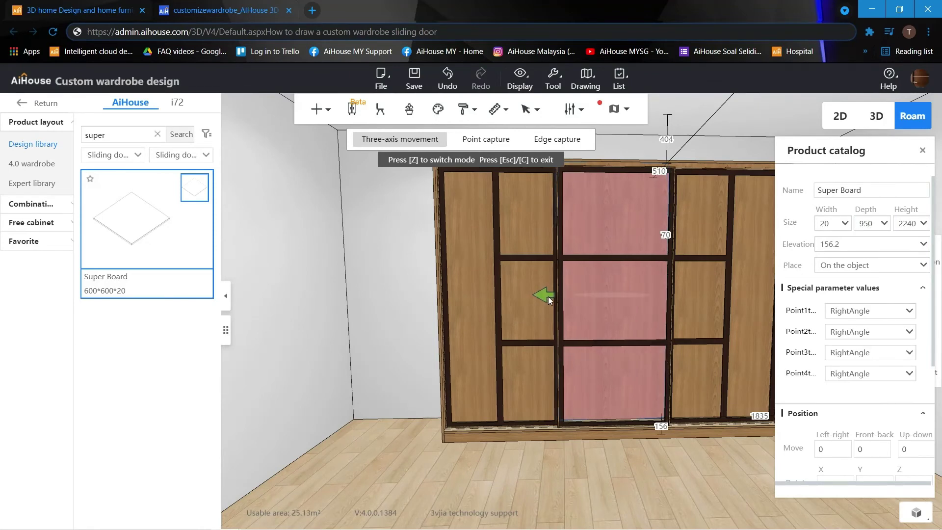
click(349, 251)
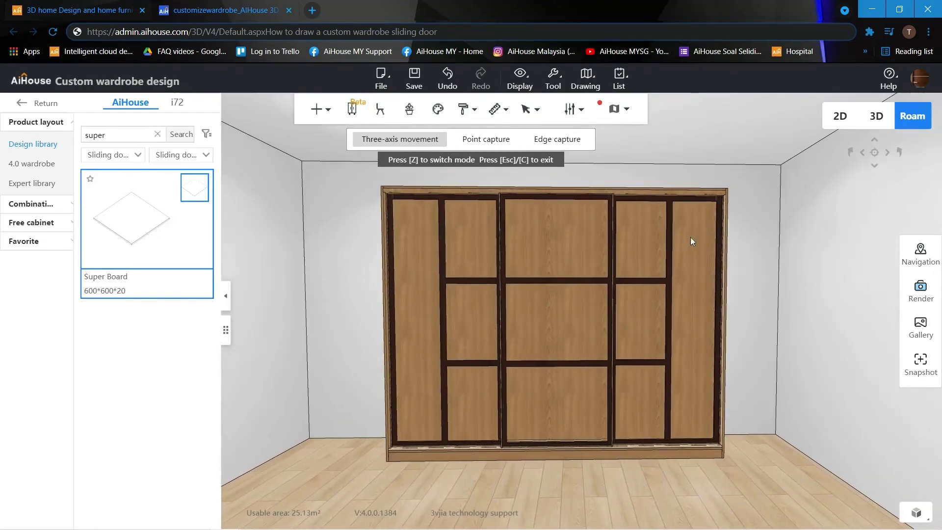
Step: Set the right door's panel depth to 455, correcting an initial 460
click(691, 257)
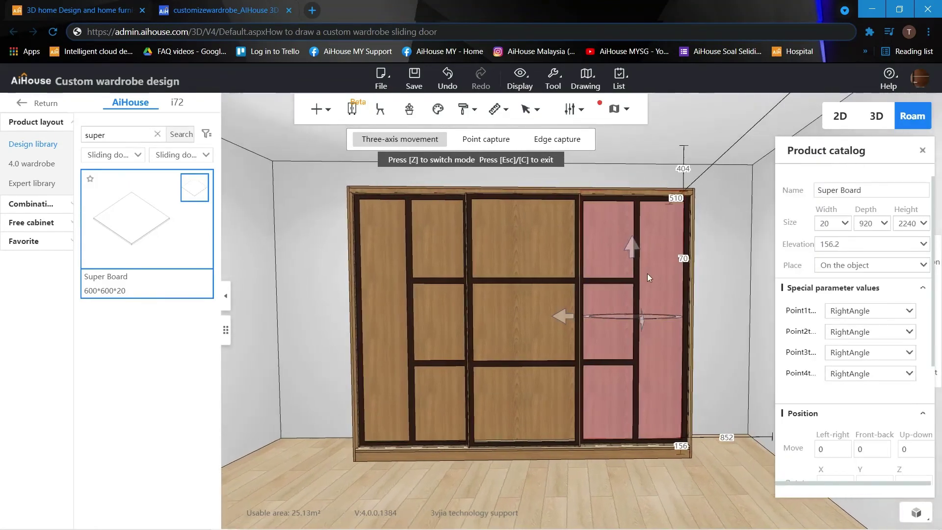
click(865, 224)
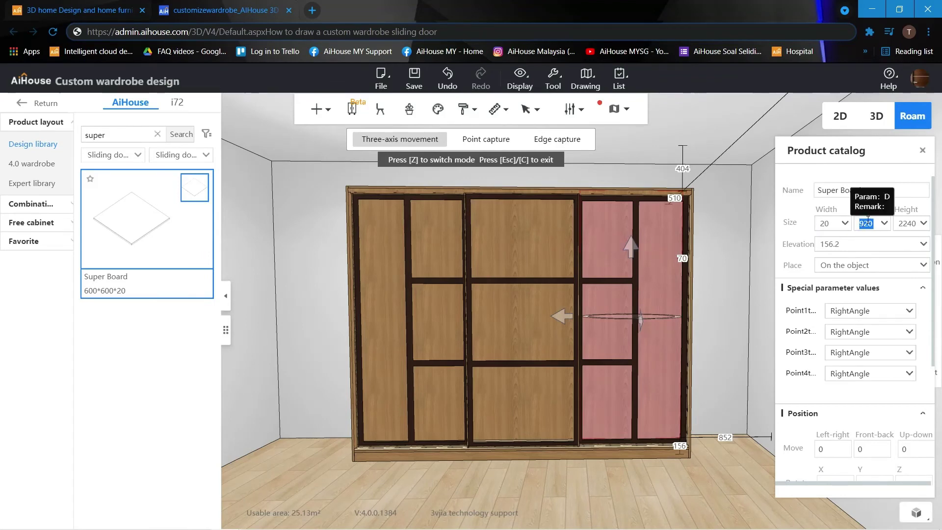
text(460)
key(Return)
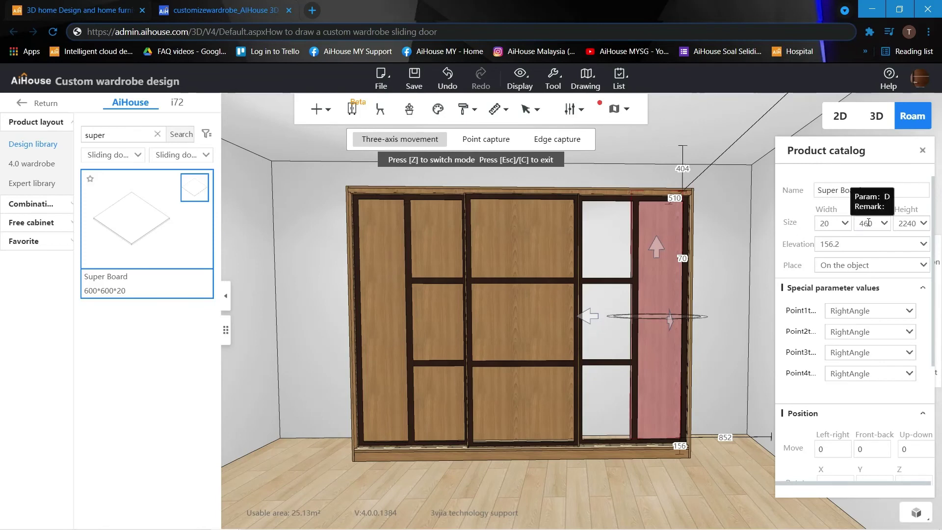
drag(863, 224, 867, 224)
text(55)
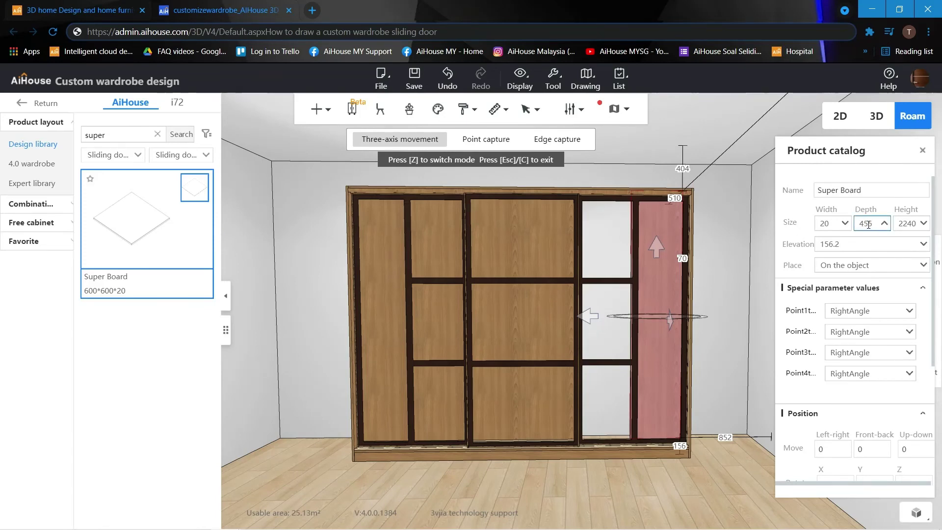
key(Return)
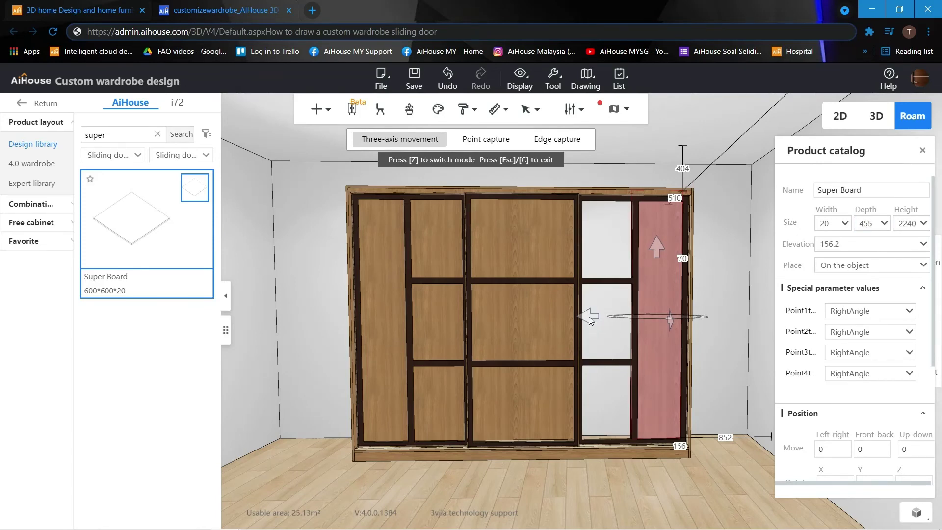
Step: Slide panels into the right door's narrow strips with a 510 gap
drag(590, 320, 547, 332)
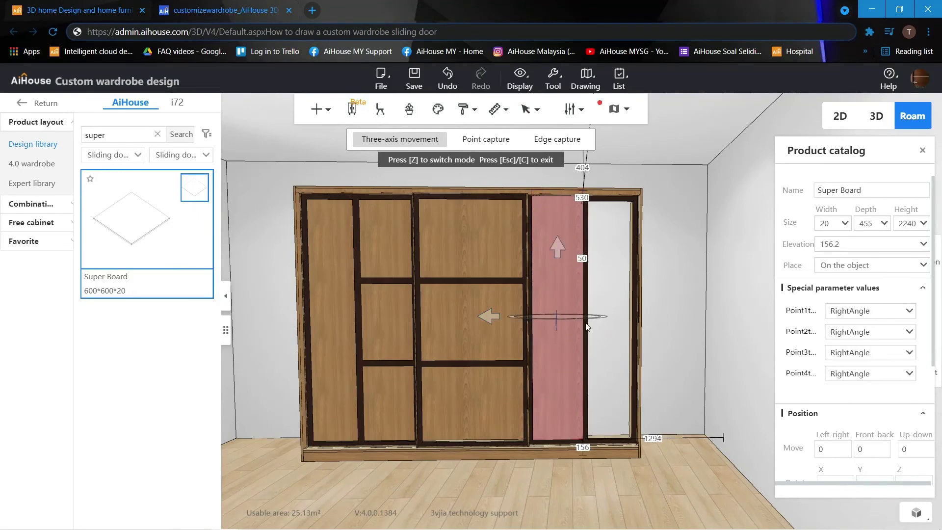
drag(488, 317, 546, 328)
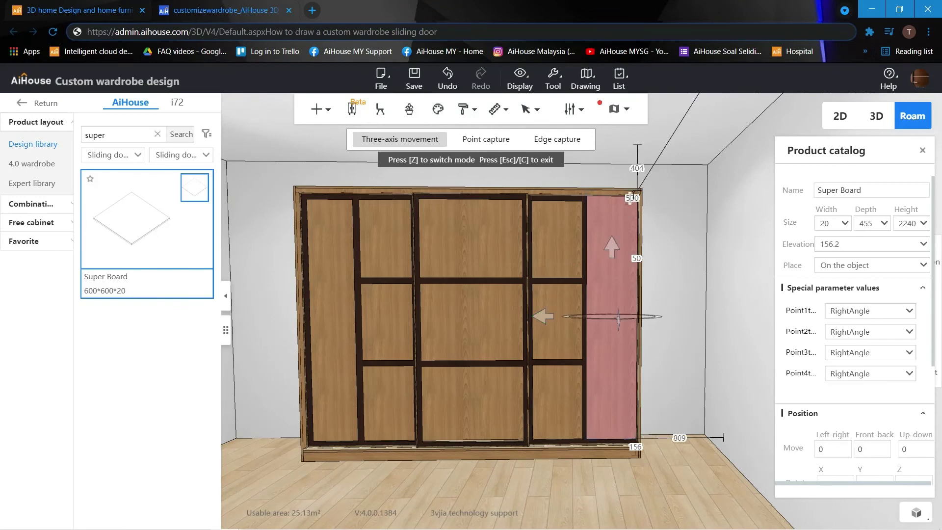
key(Return)
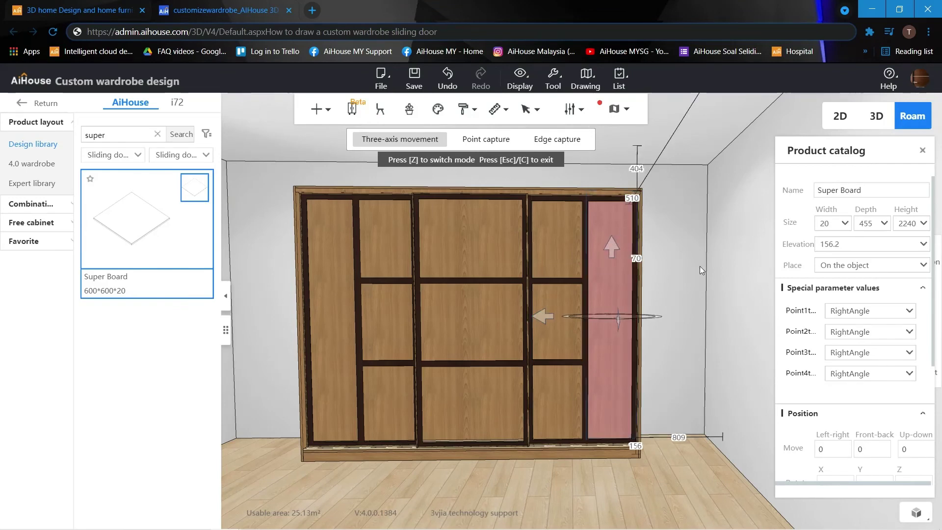
drag(701, 266, 478, 305)
Step: Set the left door's panel depth to 455
click(461, 265)
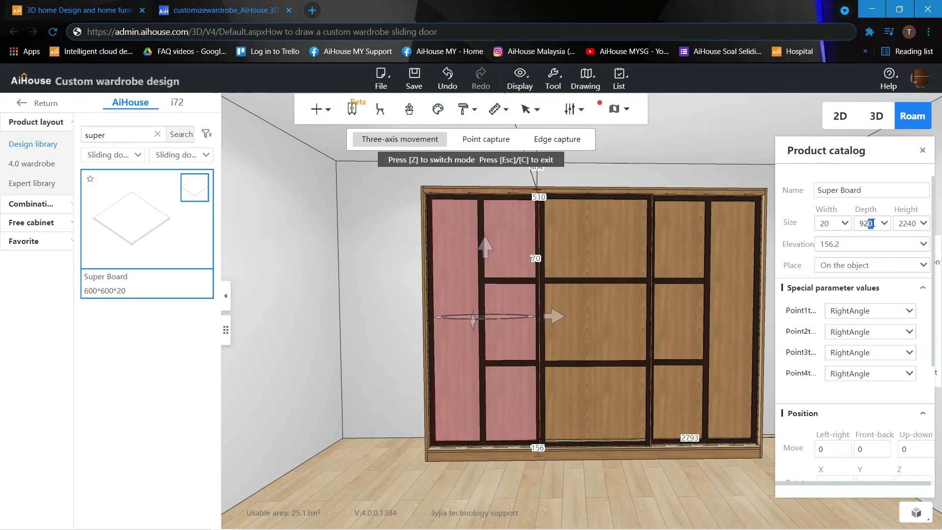
key(BackSpace)
key(BackSpace)
key(BackSpace)
text(455)
key(Return)
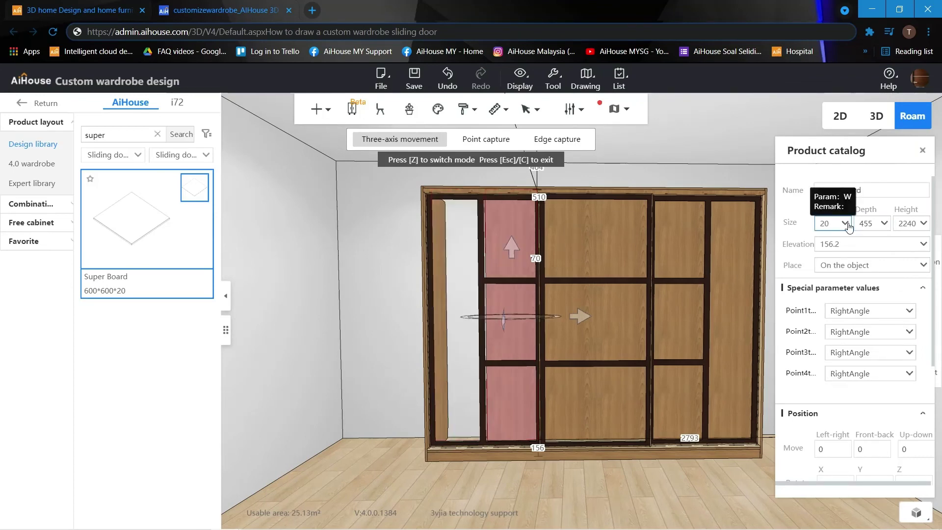
Step: Copy a panel into the left door's other strip with a 510 top gap
drag(530, 326, 584, 320)
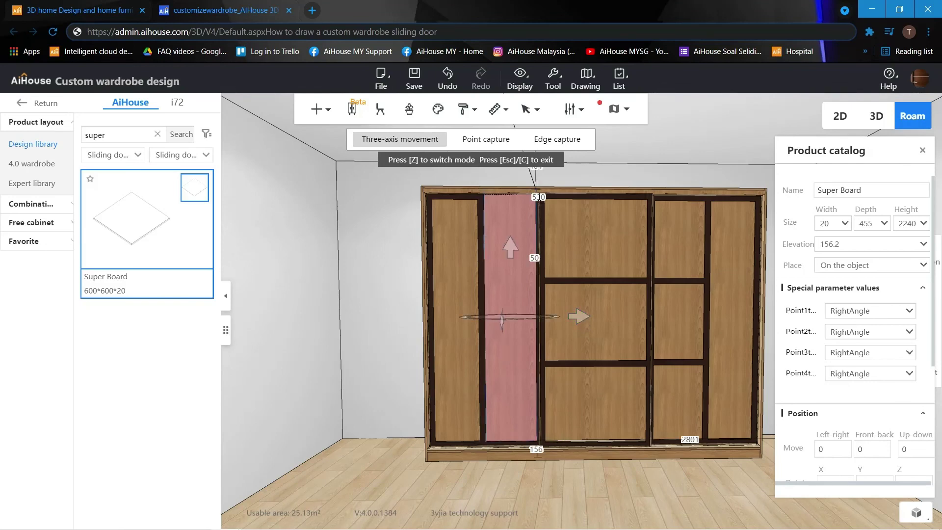
click(538, 197)
text(510)
key(Return)
click(329, 339)
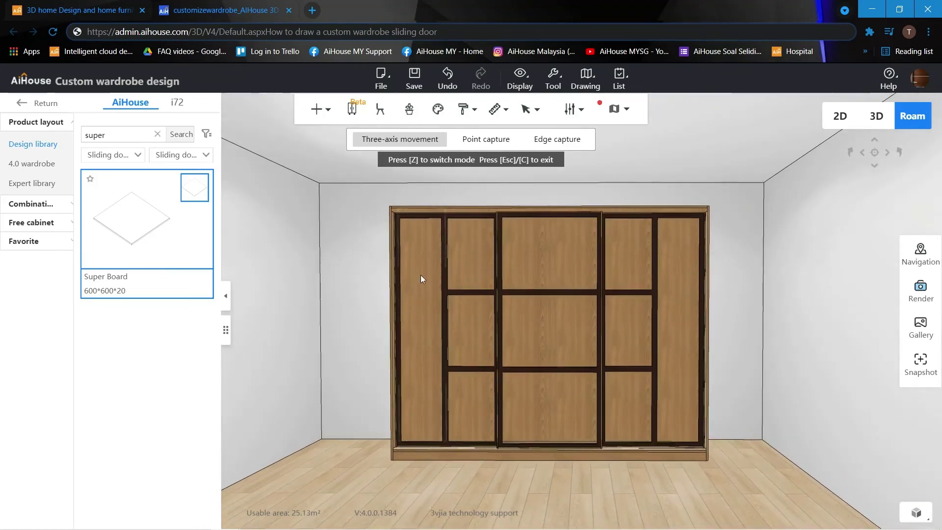
Step: Apply The mirror material from the Glass library to the Super Board panels
click(421, 275)
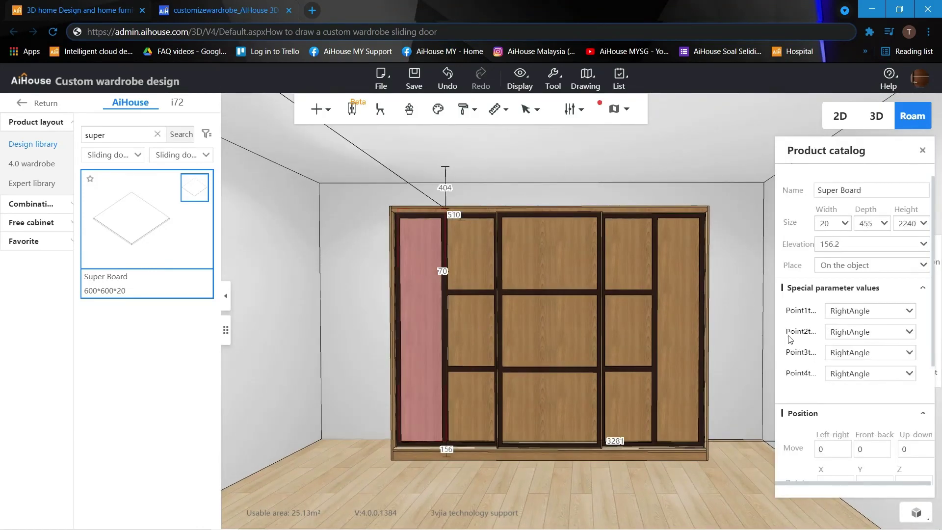
scroll(790, 339, down, 3)
click(844, 438)
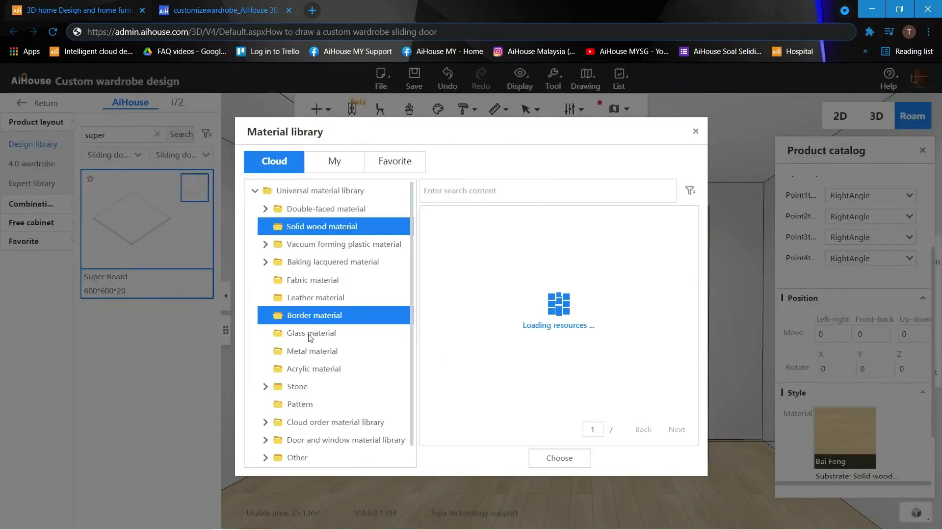
click(308, 335)
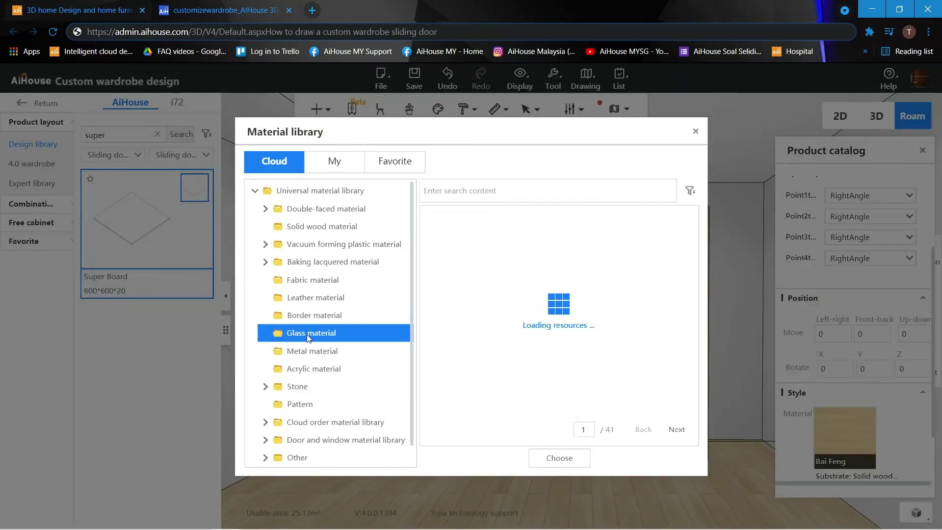
scroll(451, 363, down, 1)
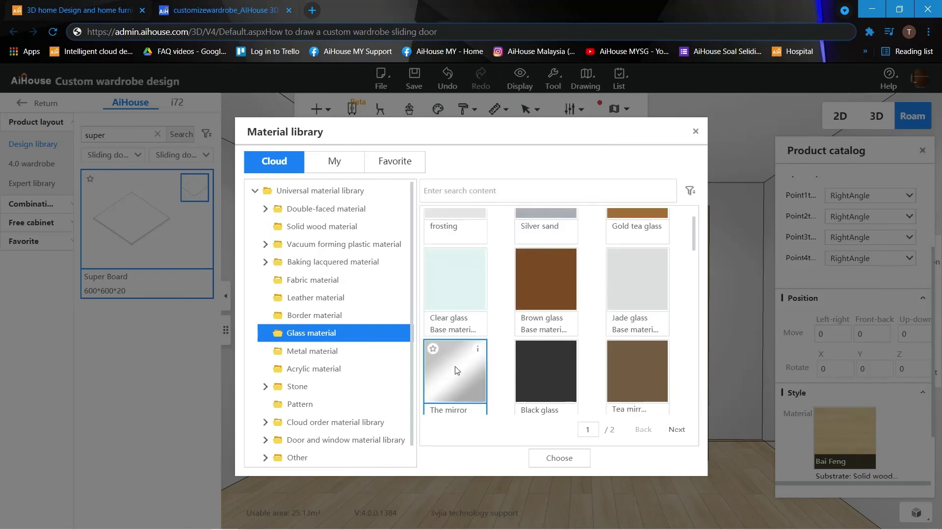
double_click(454, 349)
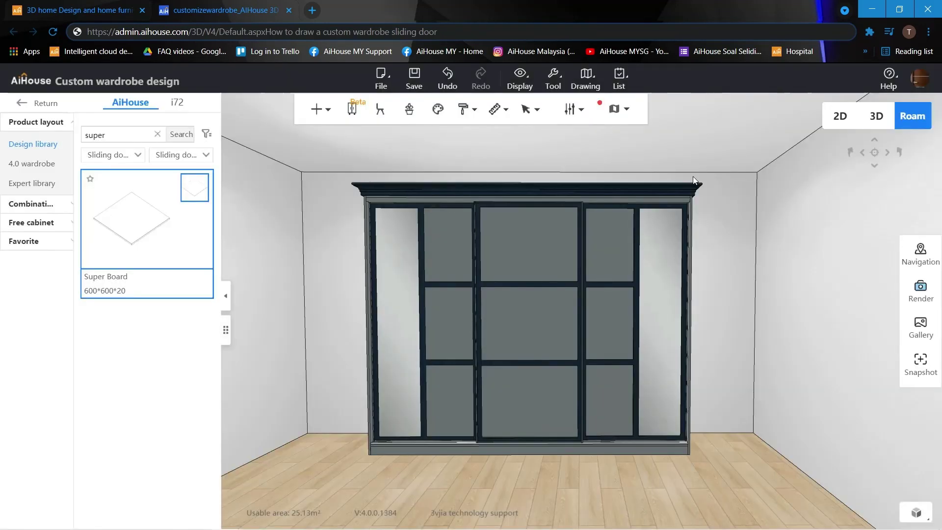